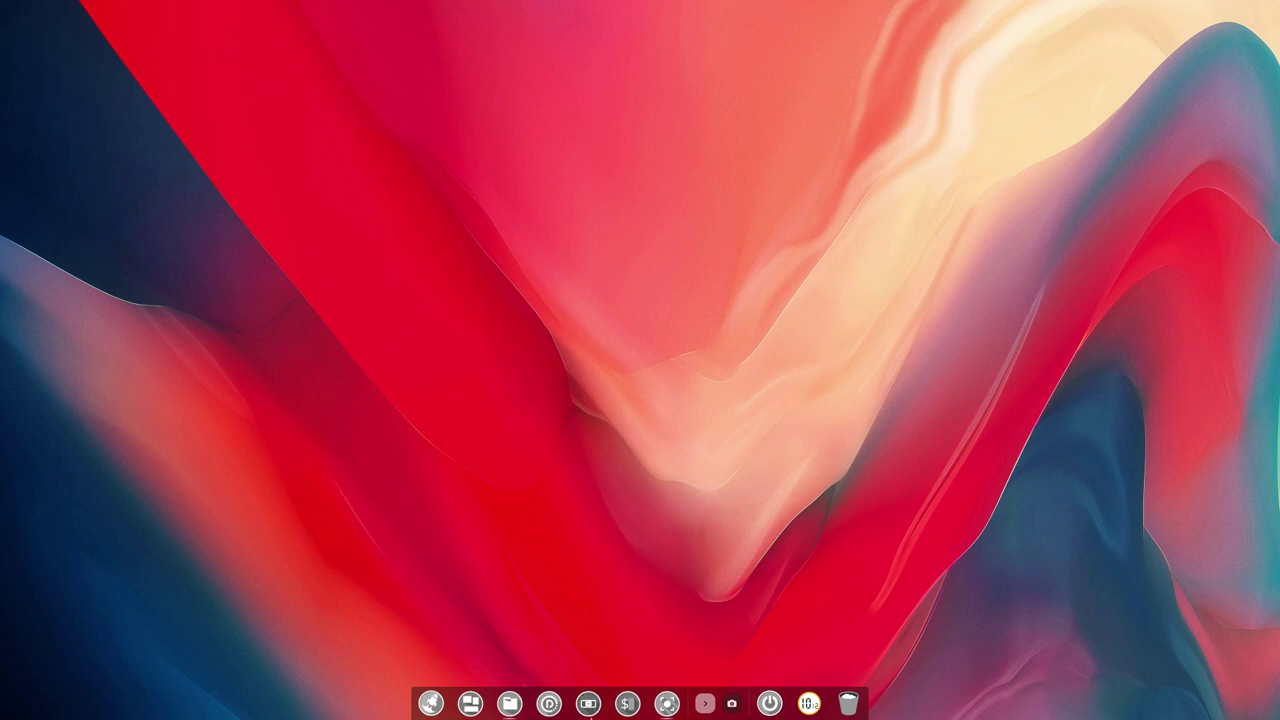
Open the Theme settings in the Personalization section of the Control Center
left_click(588, 706)
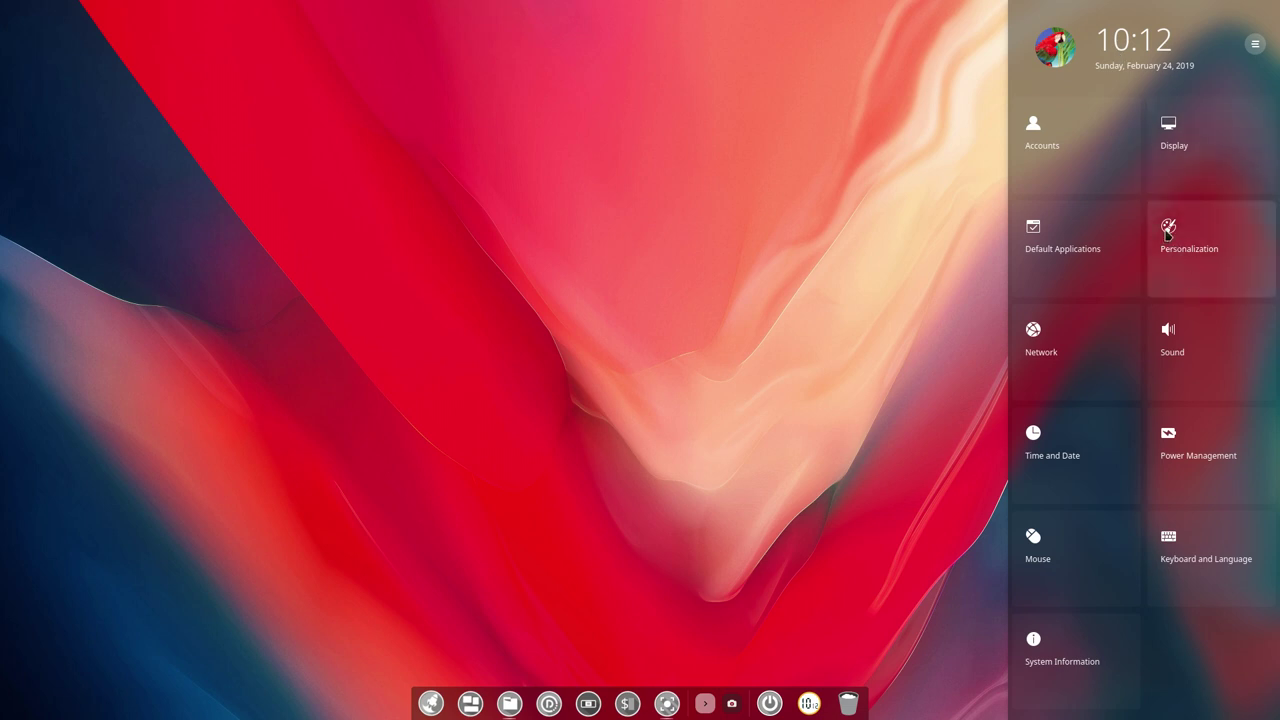
left_click(1180, 262)
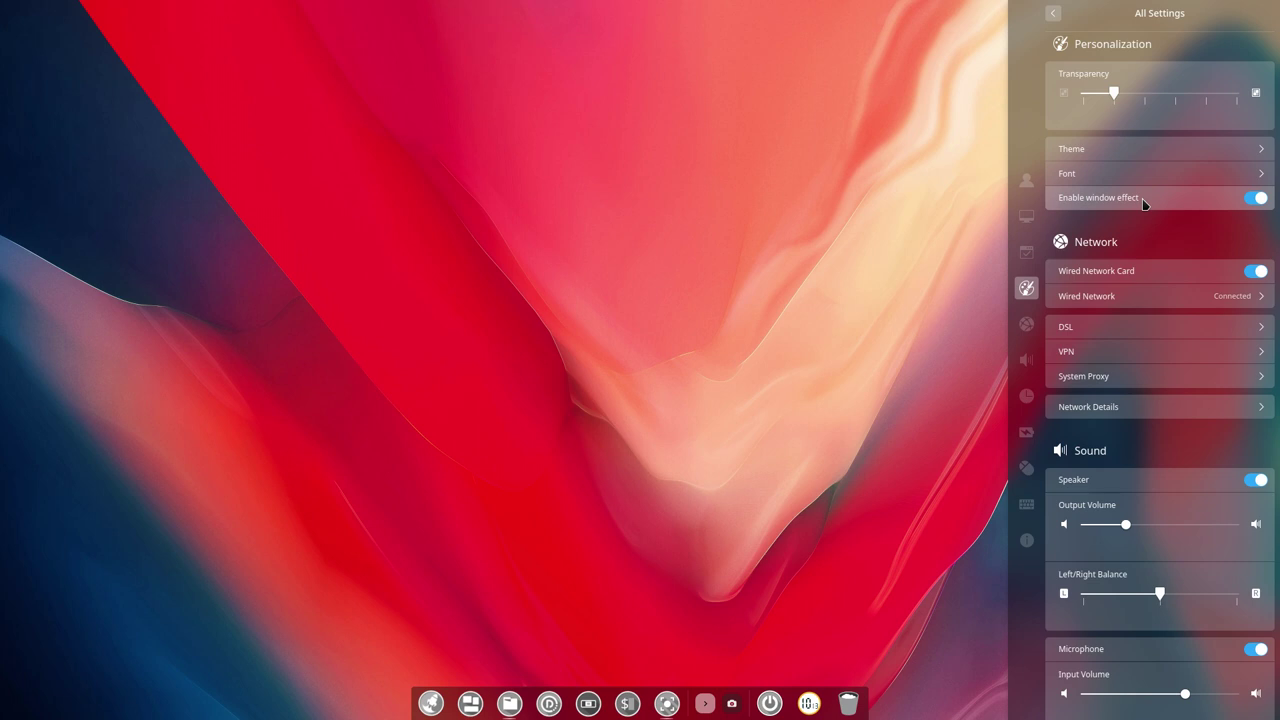
left_click(1119, 150)
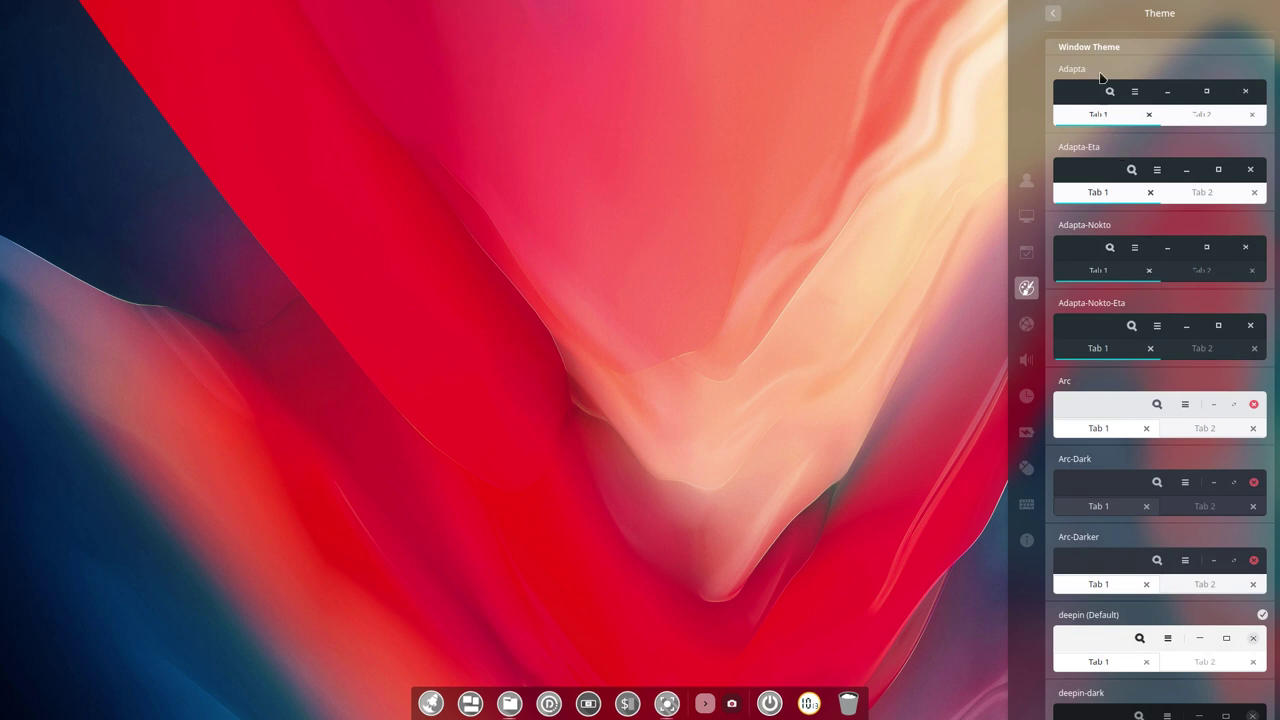
Look through the available window, icon and cursor themes
scroll(1134, 392, "down", 10)
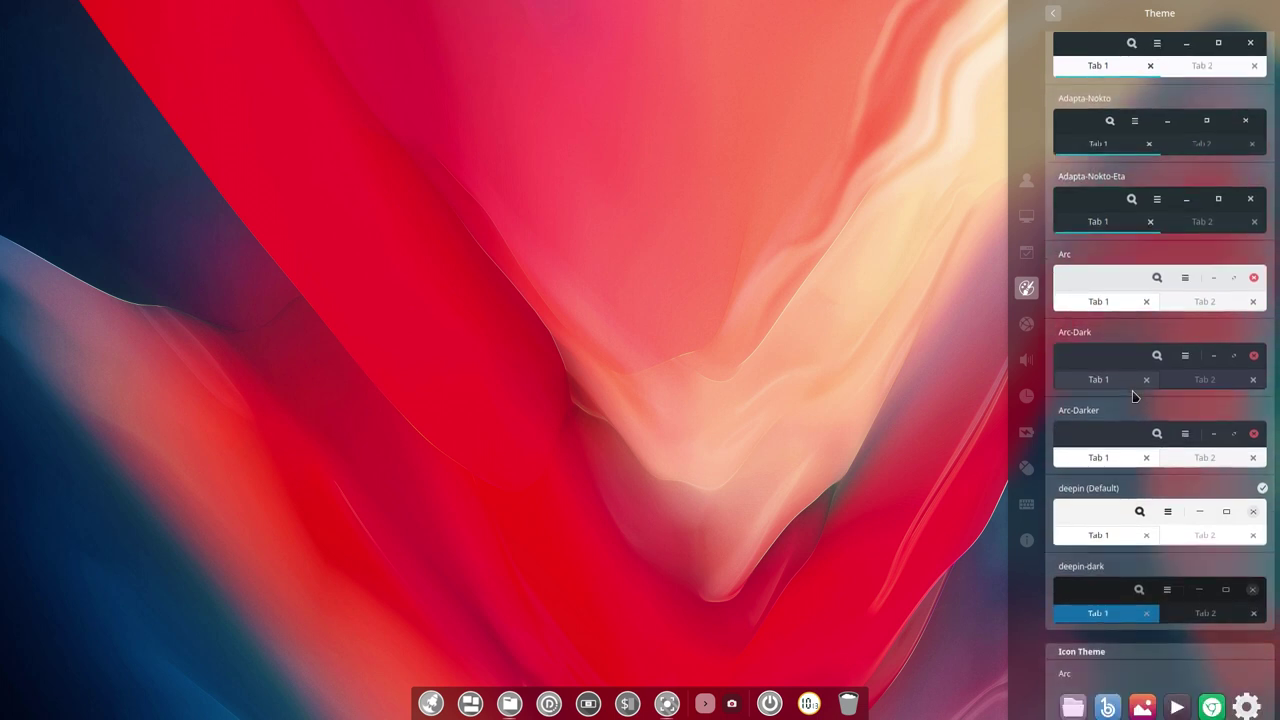
scroll(1134, 398, "up", 5)
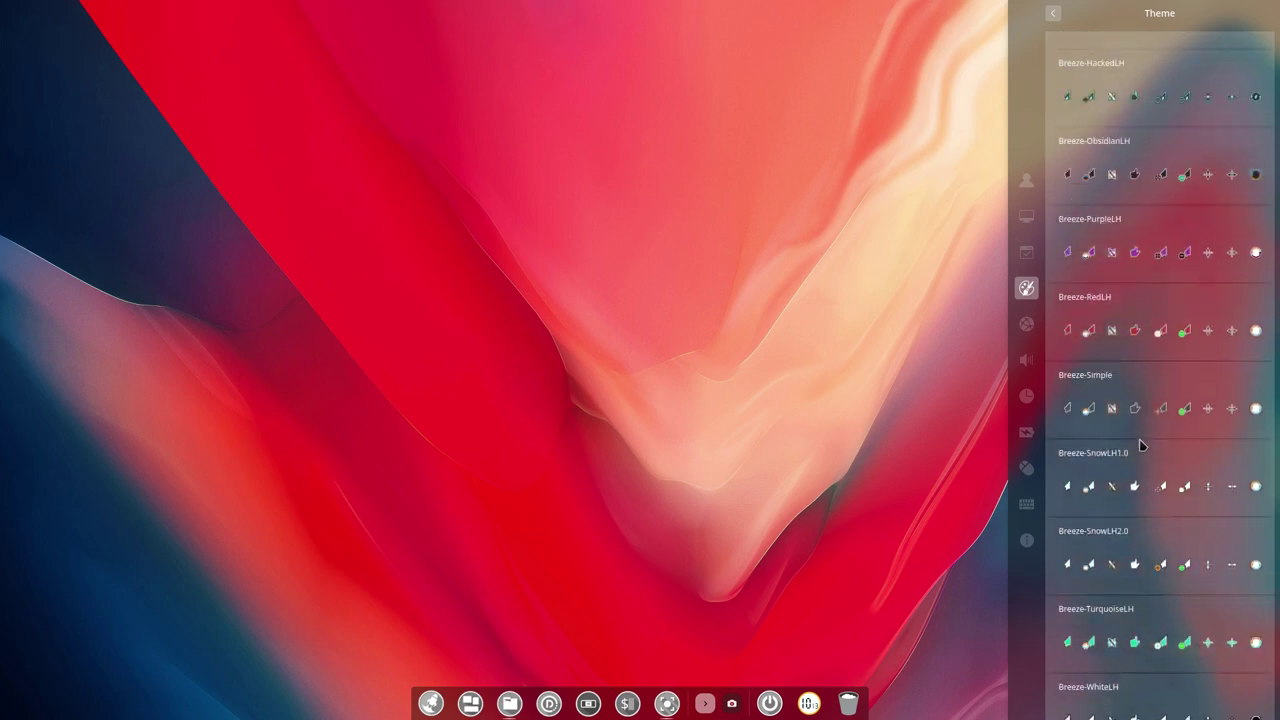
scroll(1140, 445, "down", 20)
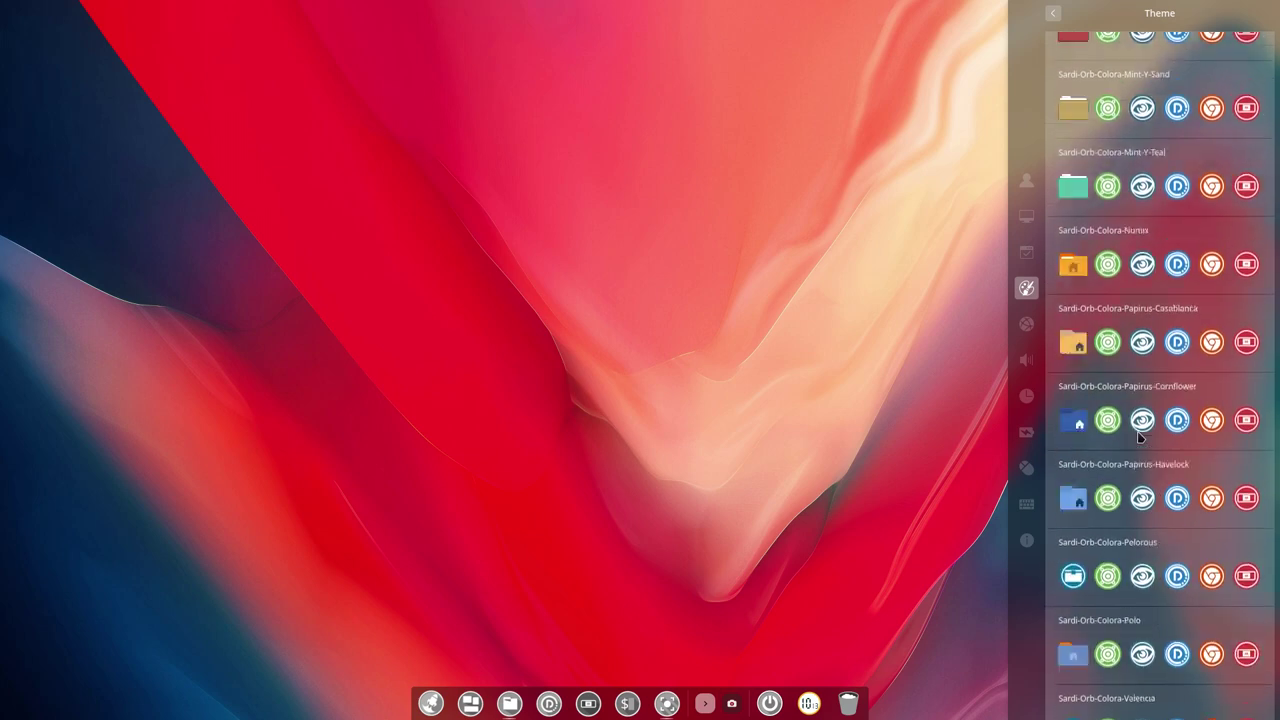
scroll(1140, 433, "down", 20)
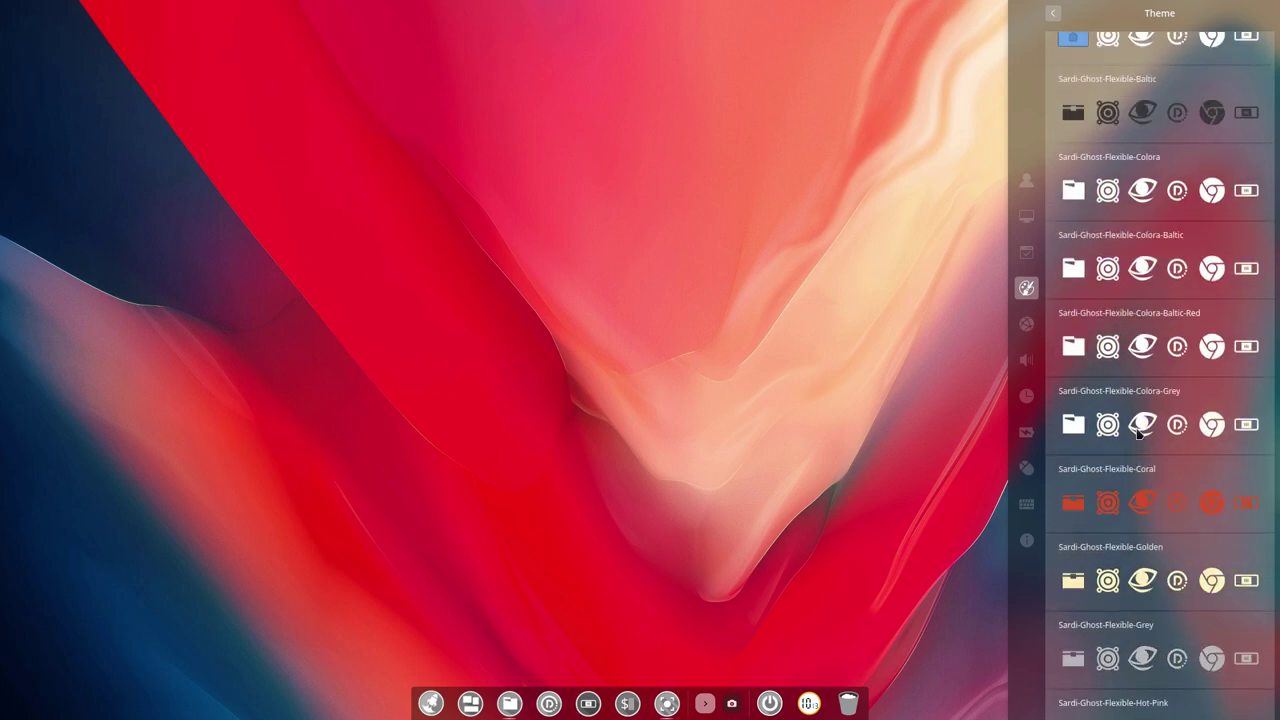
scroll(1138, 432, "up", 20)
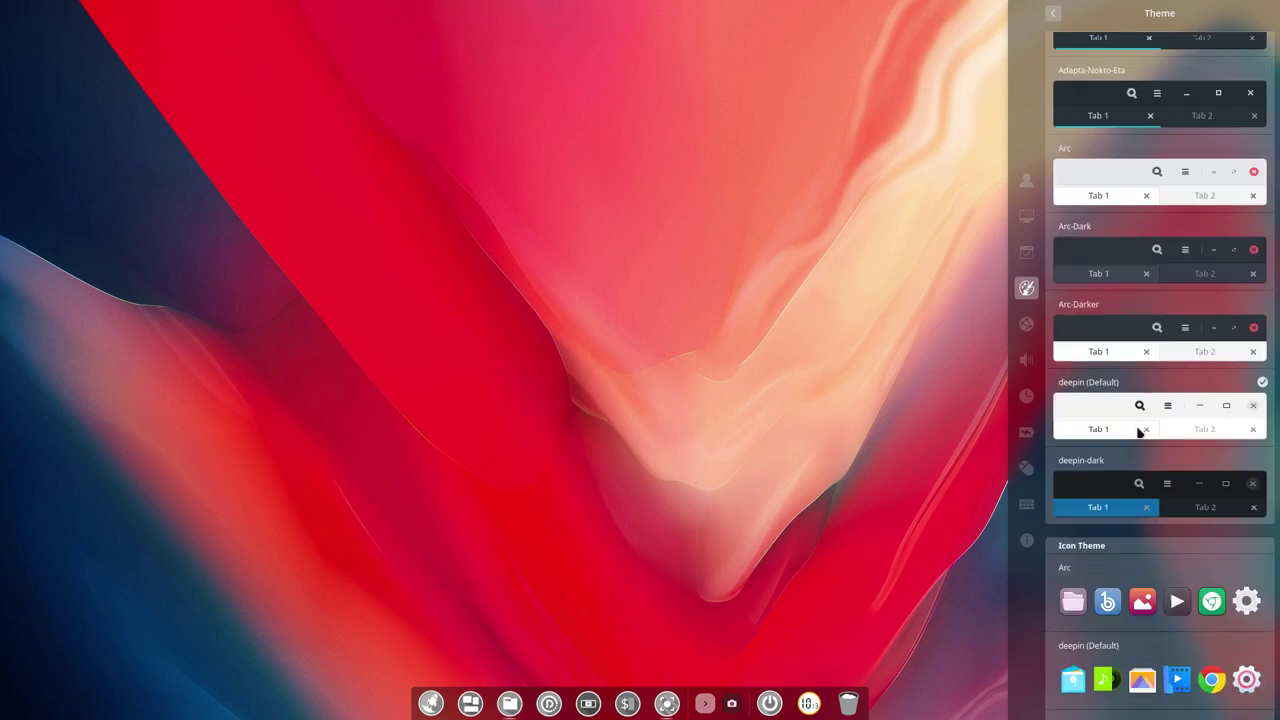
scroll(1138, 432, "up", 5)
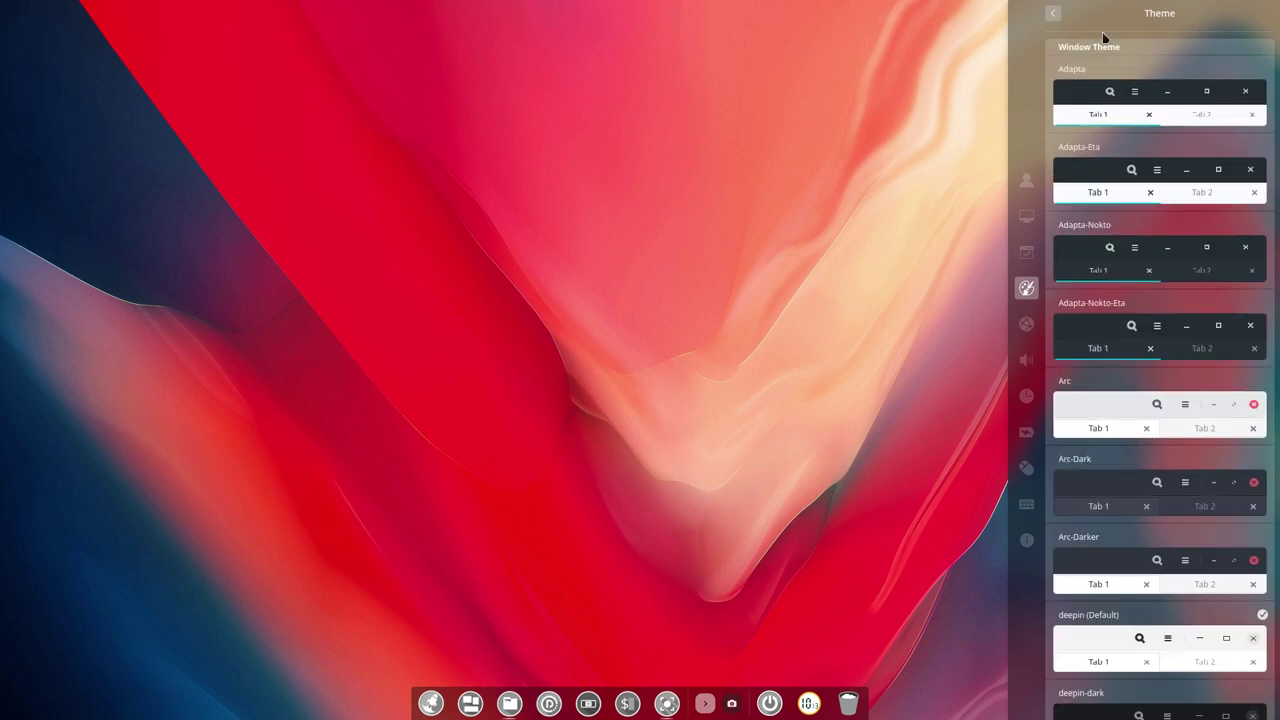
Try the Arc-Darker and deepin (Default) window themes and settle on Arc-Dark as the window theme
left_click(1107, 484)
scroll(1093, 404, "down", 4)
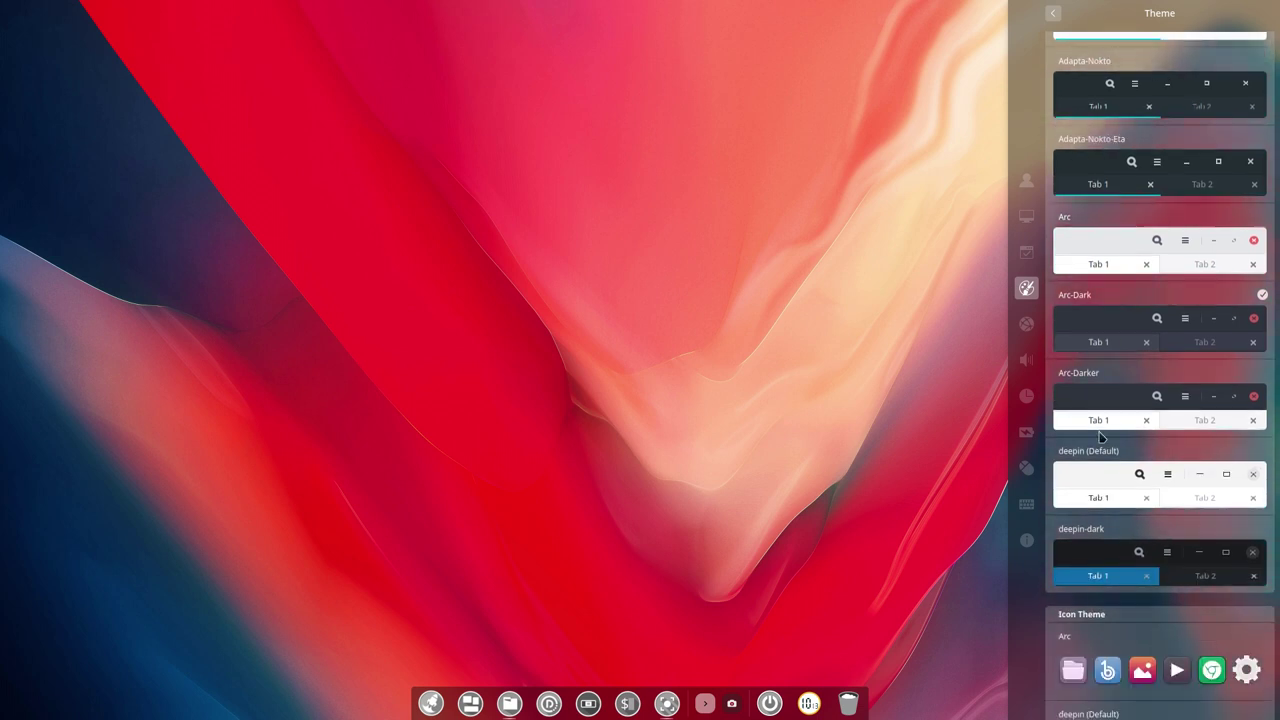
left_click(1110, 273)
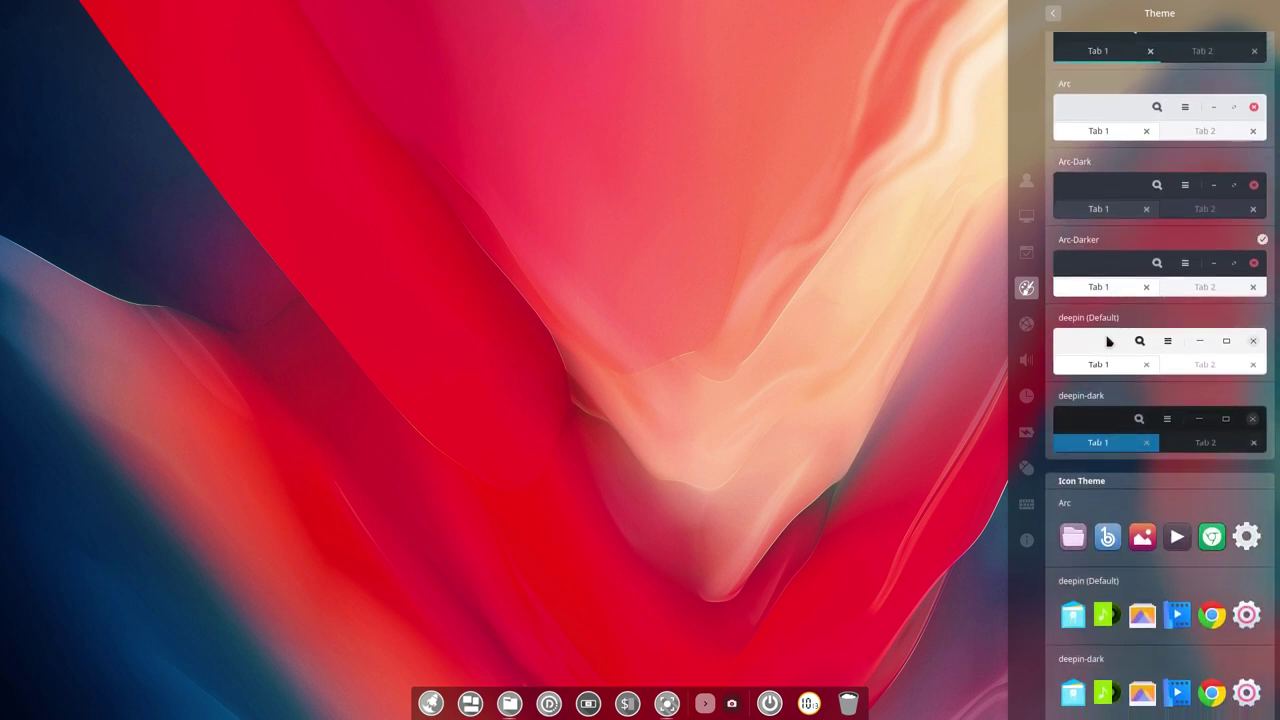
left_click(1108, 343)
left_click(1116, 193)
Browse the icon themes and switch the icon theme to HALO
scroll(1143, 548, "down", 3)
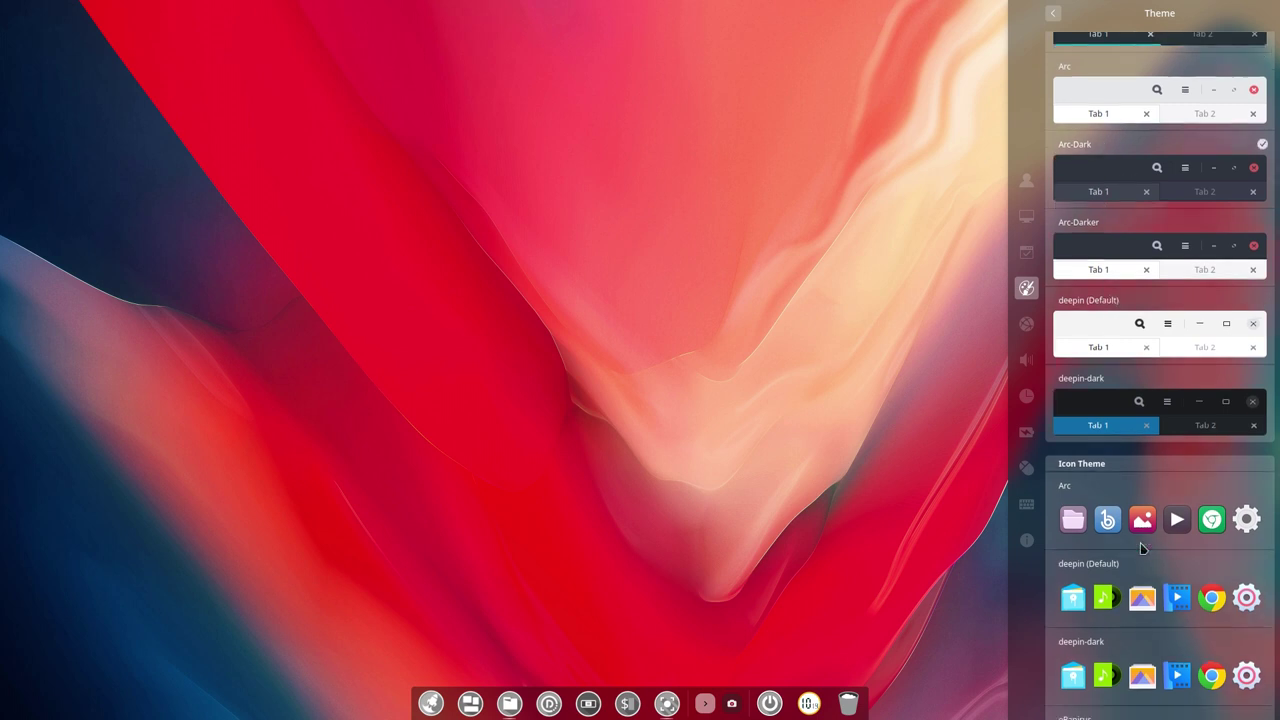
scroll(1143, 548, "down", 7)
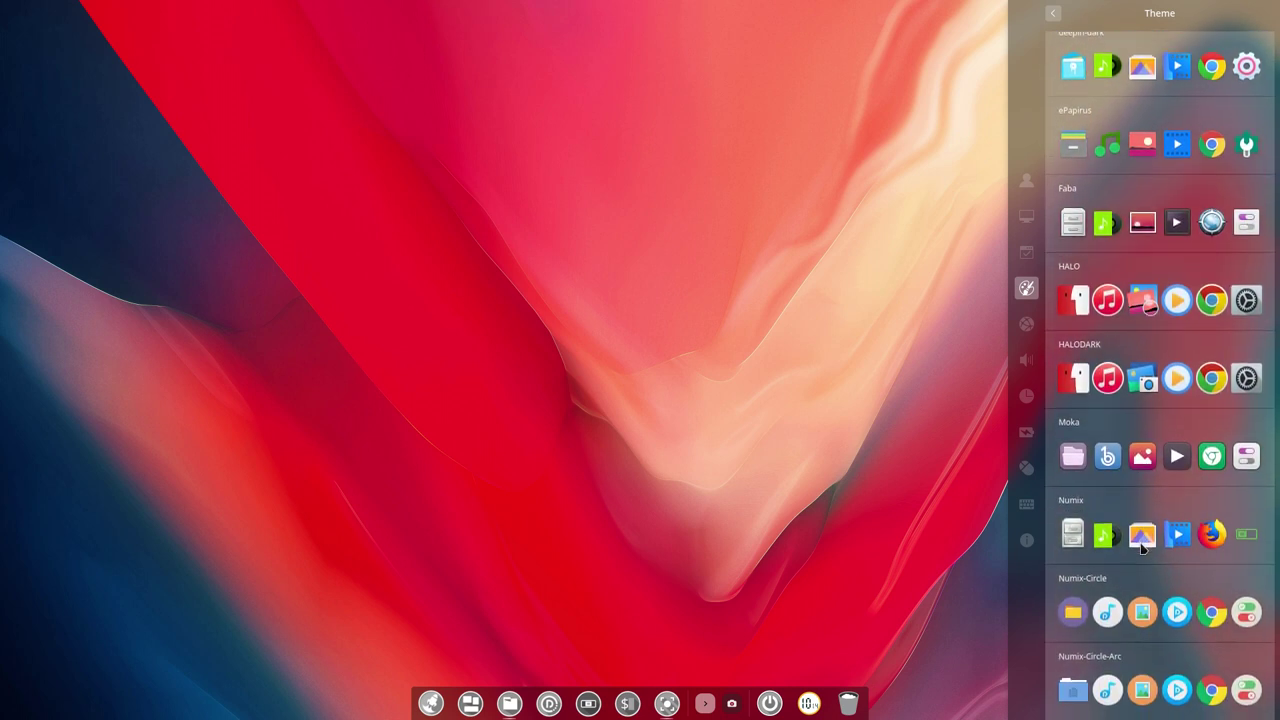
scroll(1143, 548, "down", 2)
scroll(1143, 548, "up", 4)
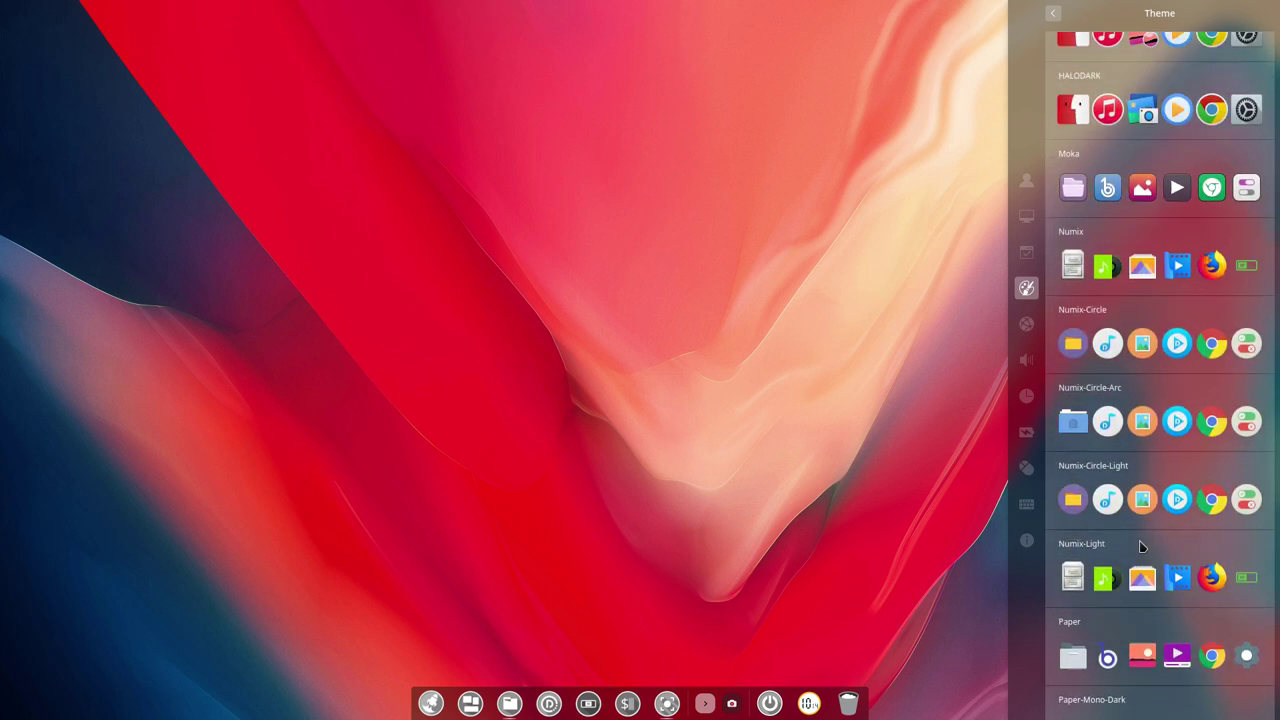
scroll(1141, 545, "up", 3)
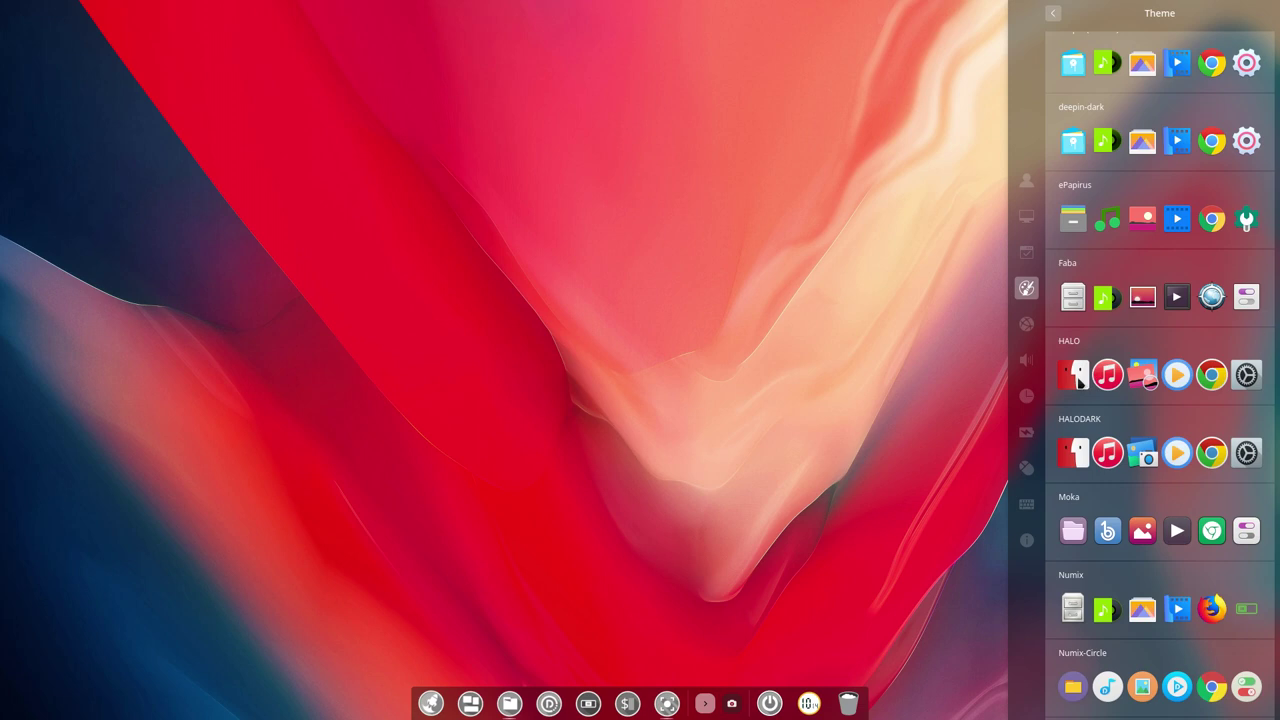
left_click(1077, 377)
Open the application launcher in full screen without category grouping and examine the icons of all installed applications
left_click(436, 705)
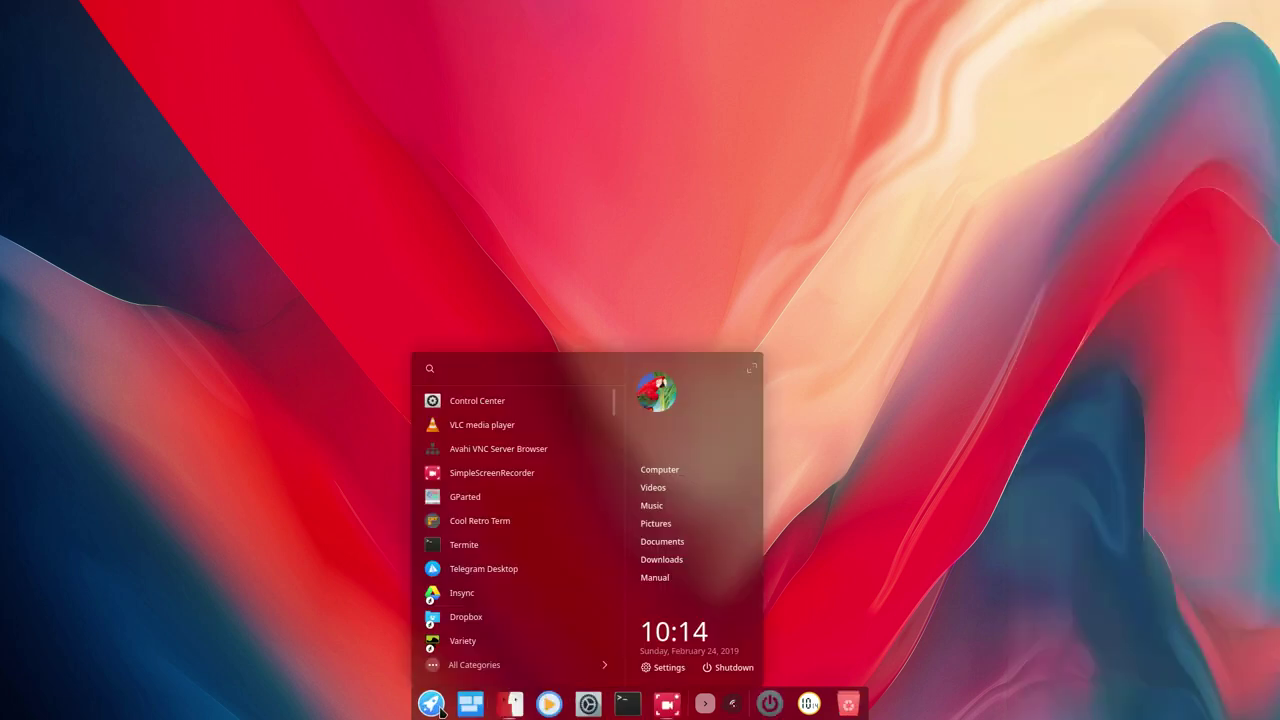
left_click(751, 369)
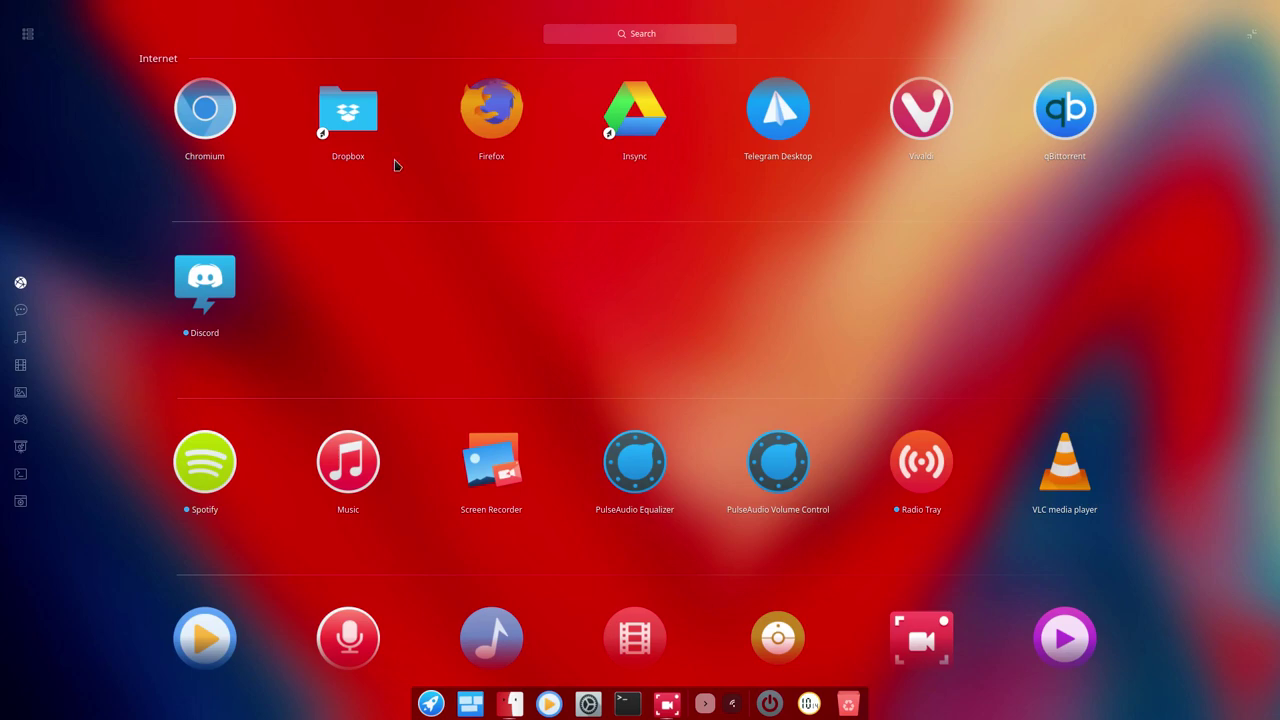
left_click(28, 36)
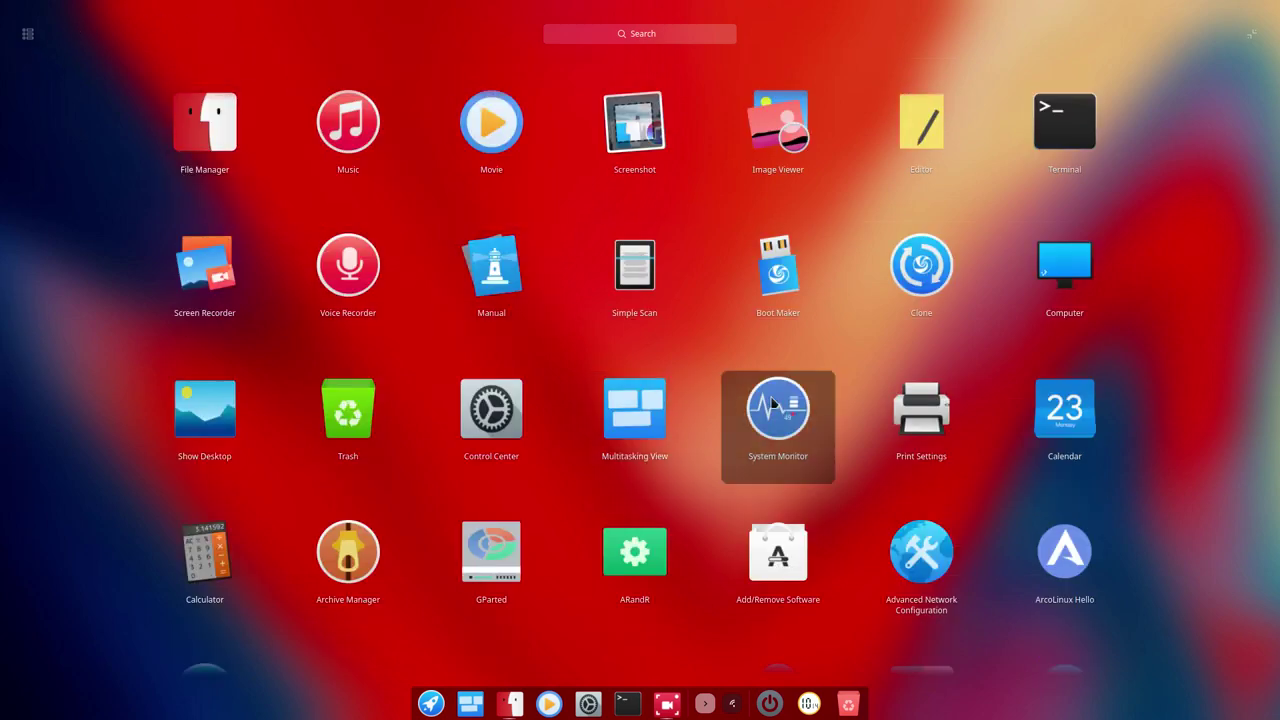
scroll(771, 402, "down", 5)
scroll(771, 402, "down", 6)
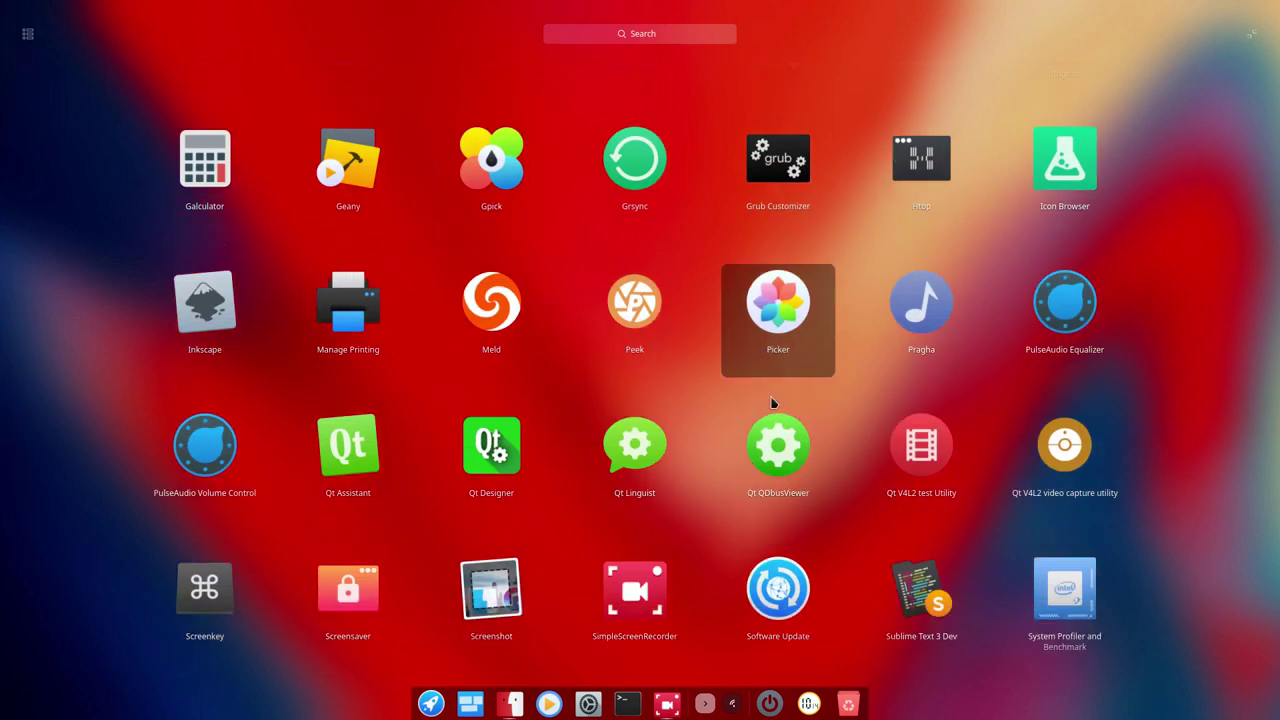
scroll(771, 402, "down", 2)
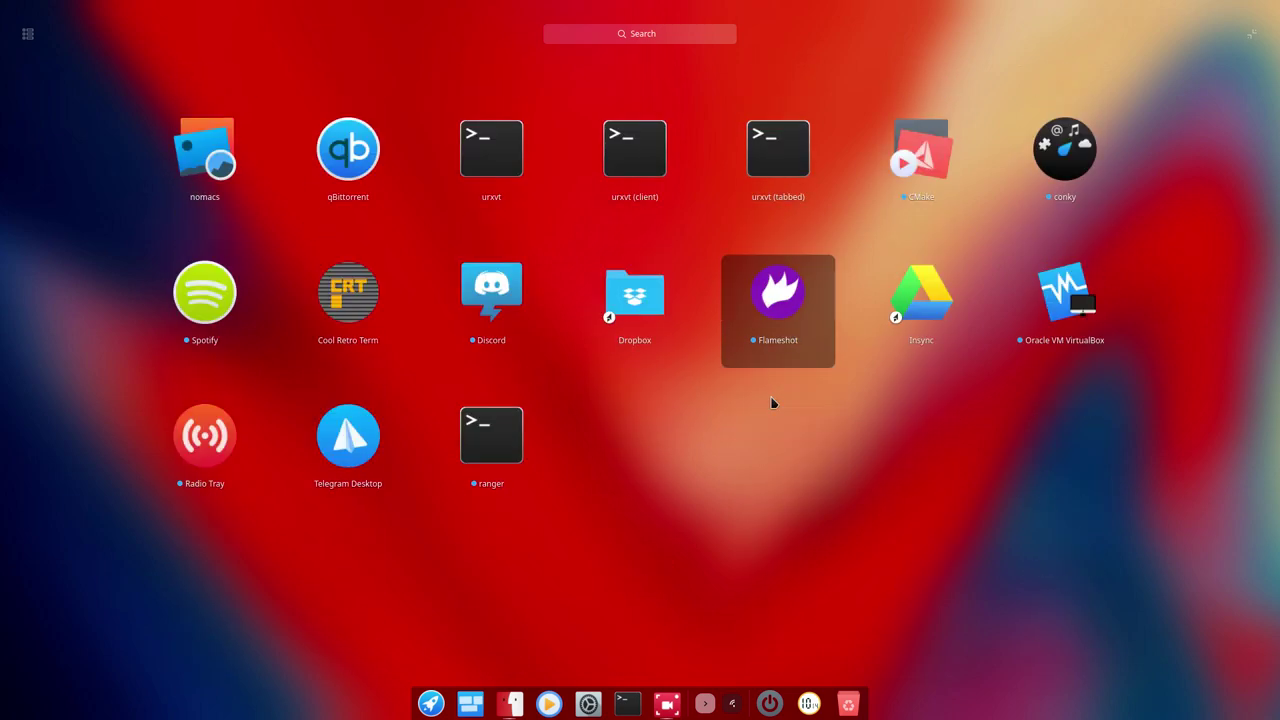
scroll(771, 402, "up", 13)
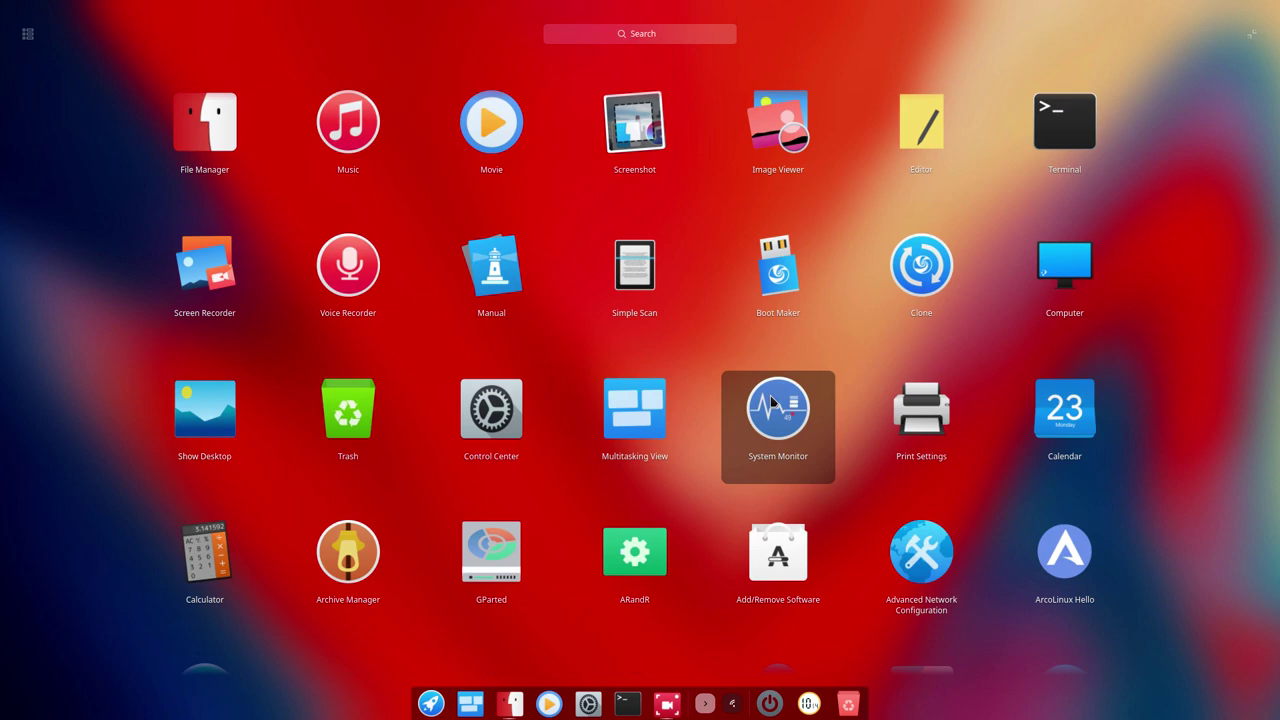
Reopen the theme settings over the launcher, switch the icon theme to Numix-Circle and review the application icons
key("super+i")
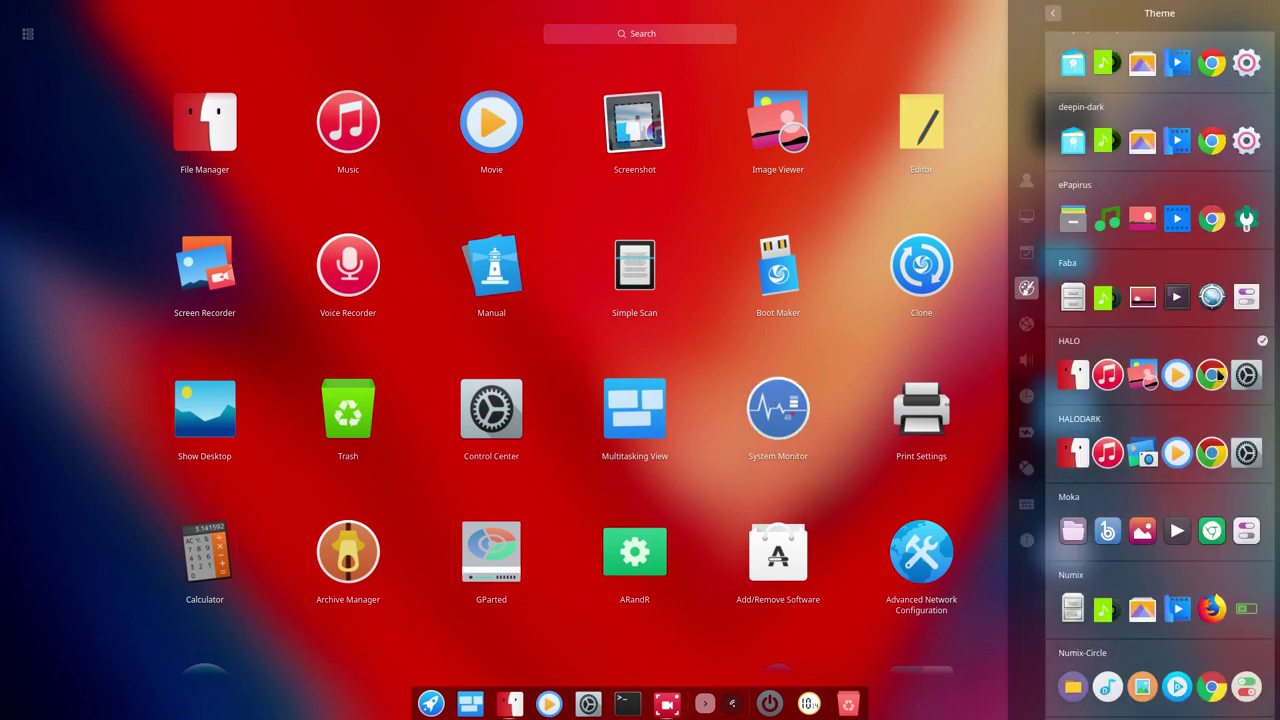
scroll(1203, 385, "down", 5)
scroll(1203, 385, "down", 3)
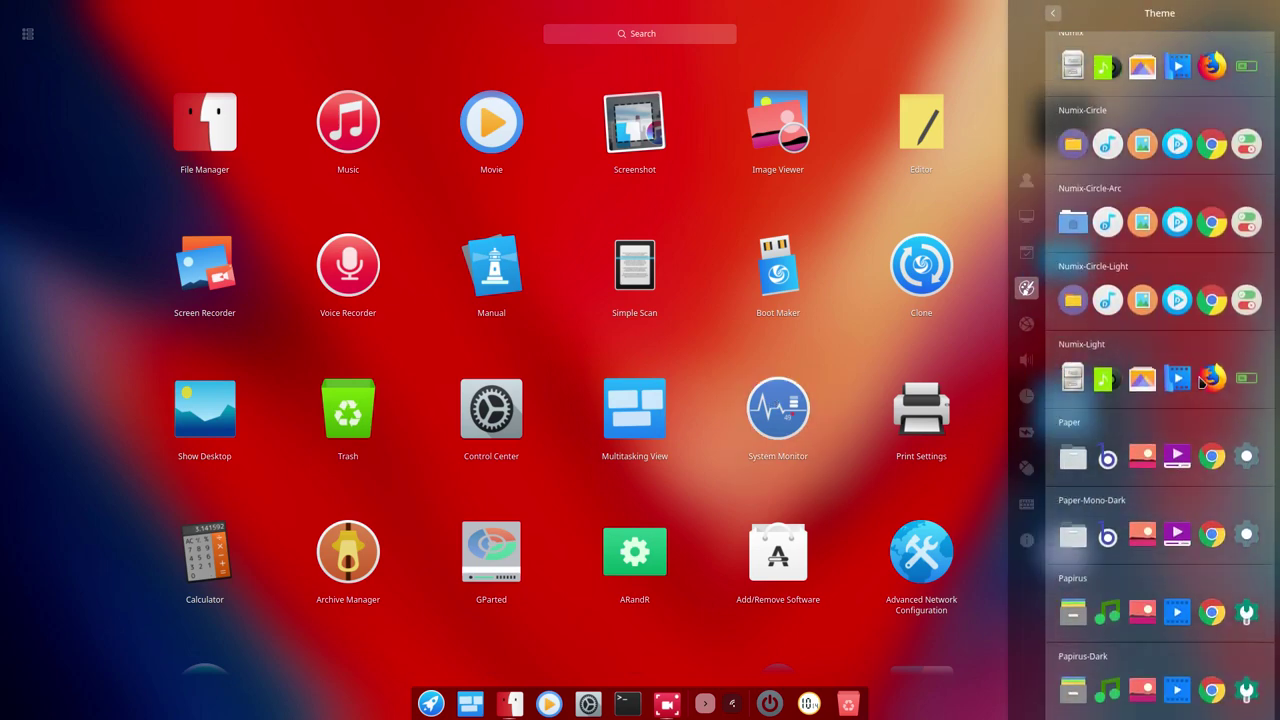
scroll(1168, 362, "down", 6)
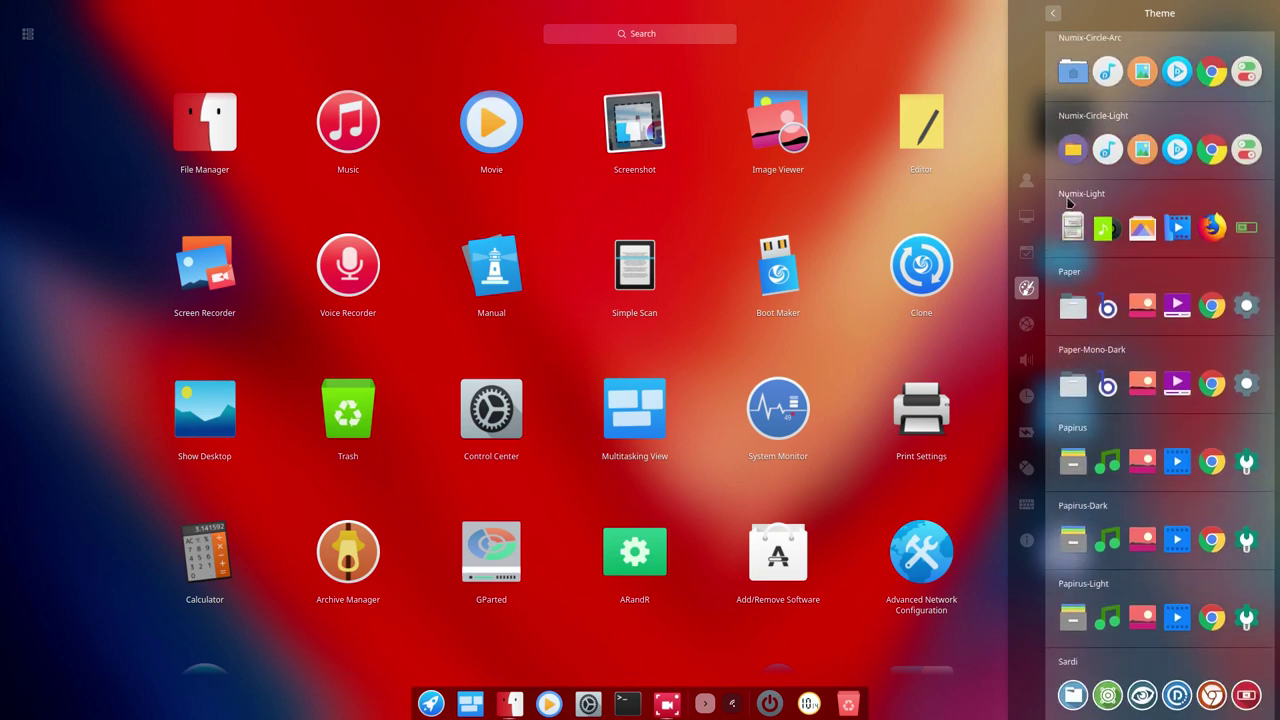
left_click(1081, 45)
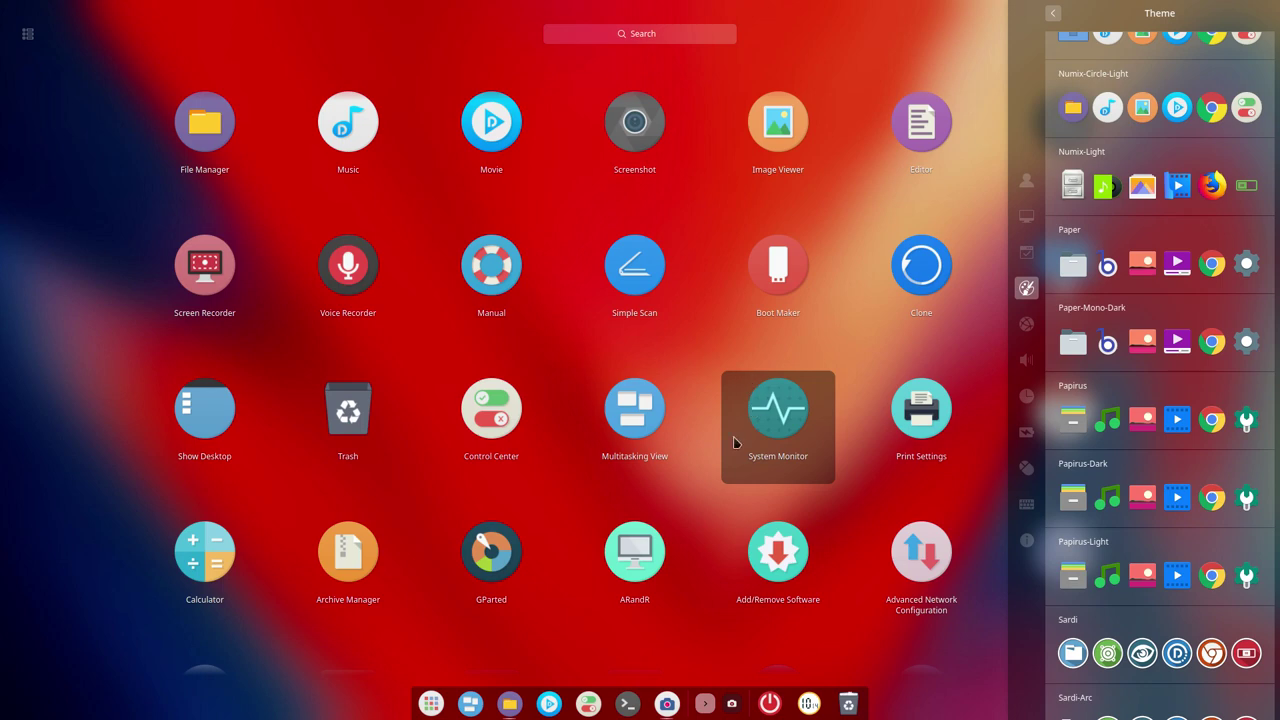
scroll(726, 480, "down", 3)
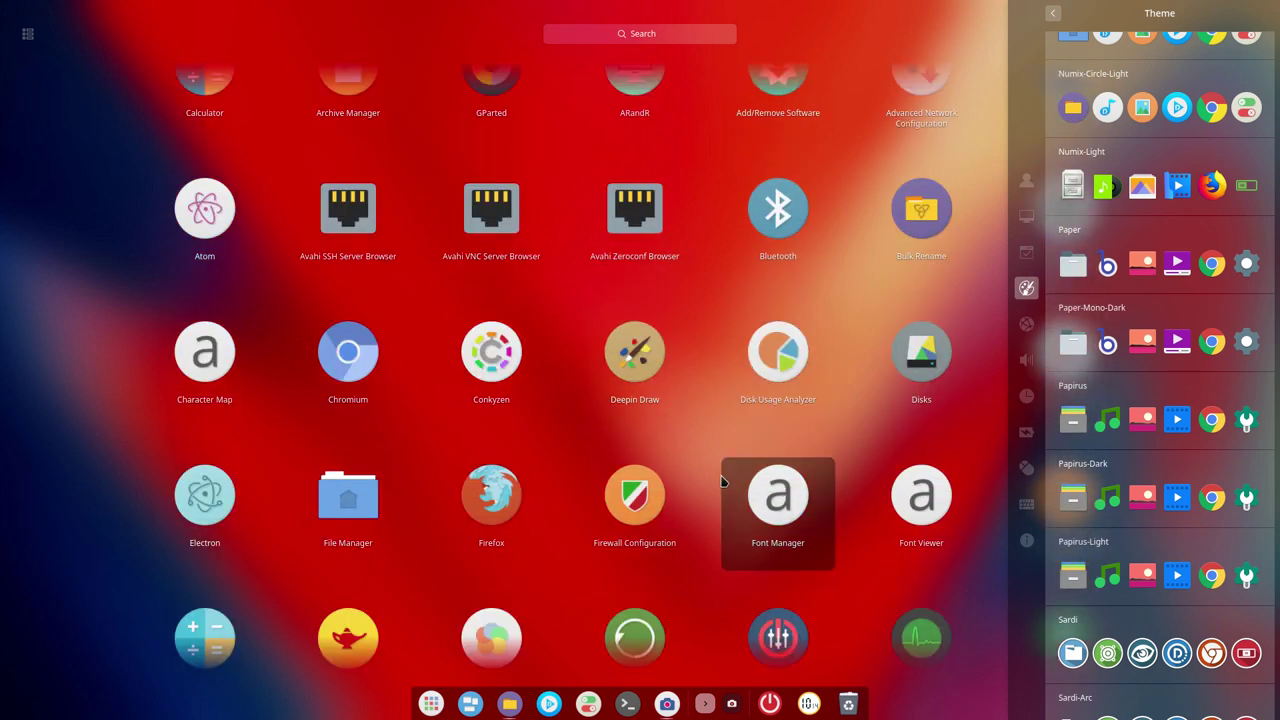
scroll(726, 480, "down", 3)
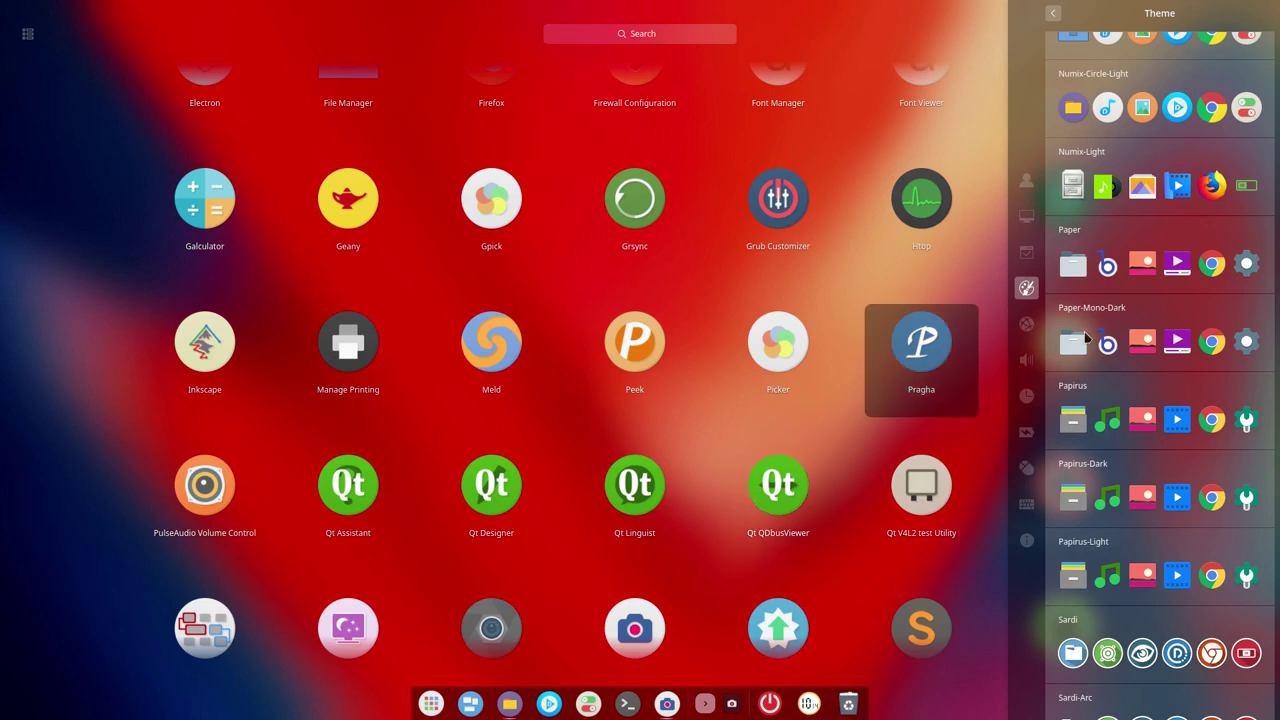
Try the Paper, Papirus and Sardi icon themes one after another
left_click(1072, 266)
scroll(1078, 340, "down", 4)
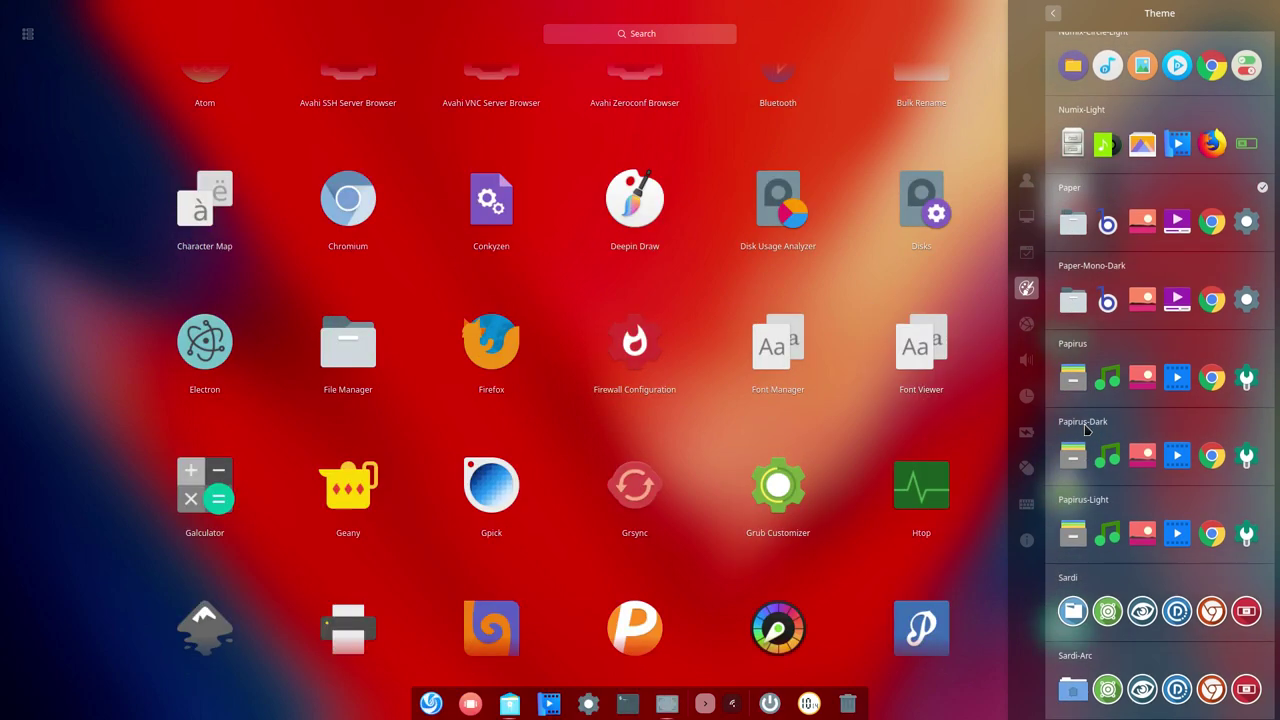
left_click(1078, 245)
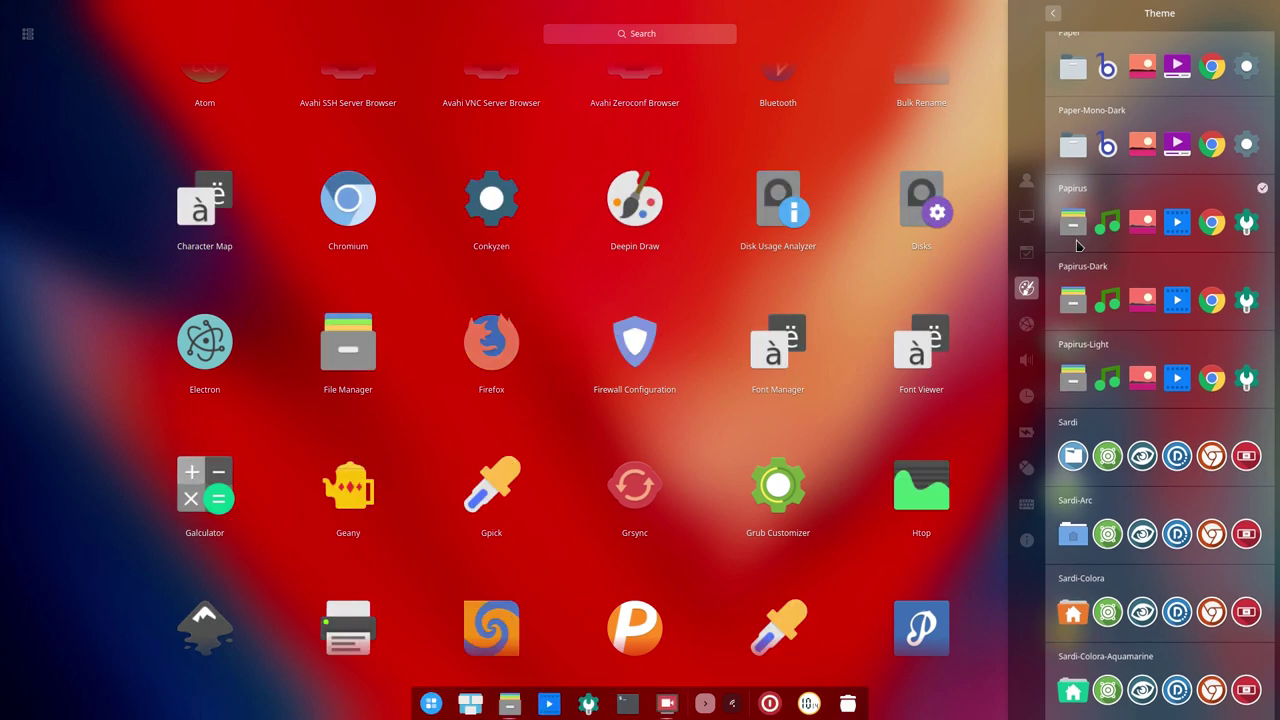
scroll(1075, 328, "down", 4)
left_click(1075, 318)
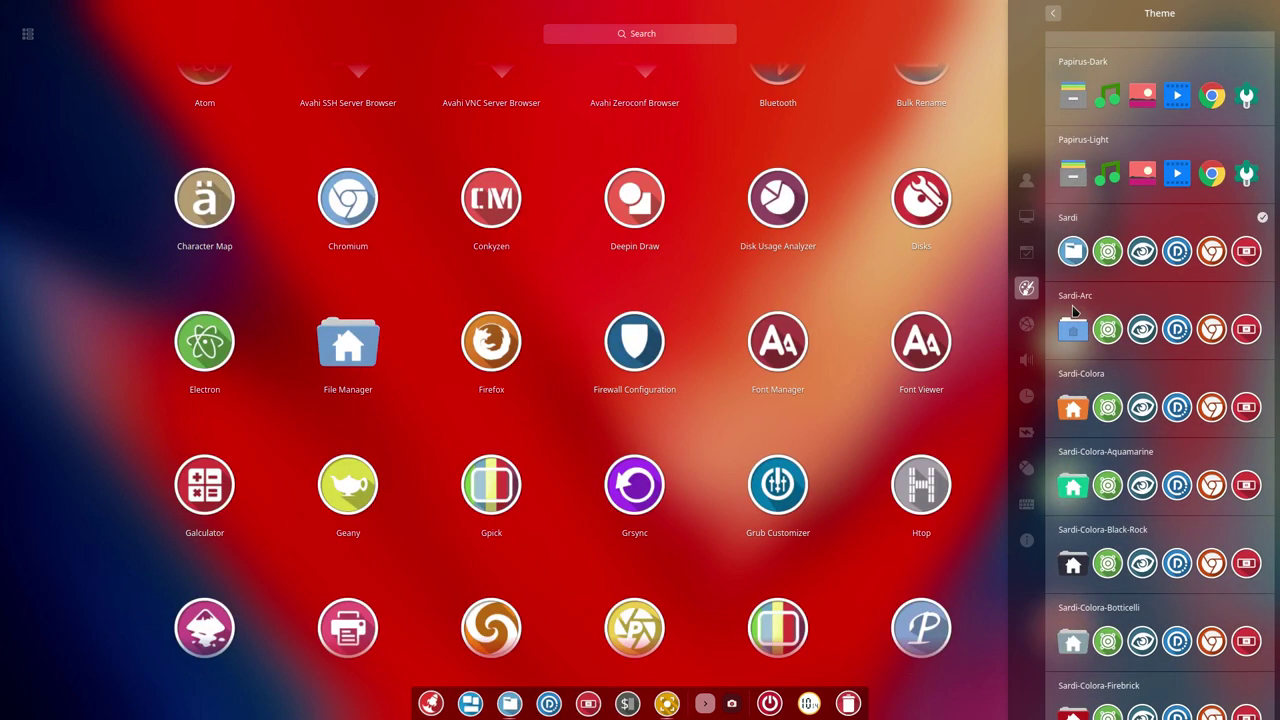
Try the Sardi-Evopop icon theme and set the icon theme to Sardi-Flat-Colora
scroll(1073, 311, "down", 7)
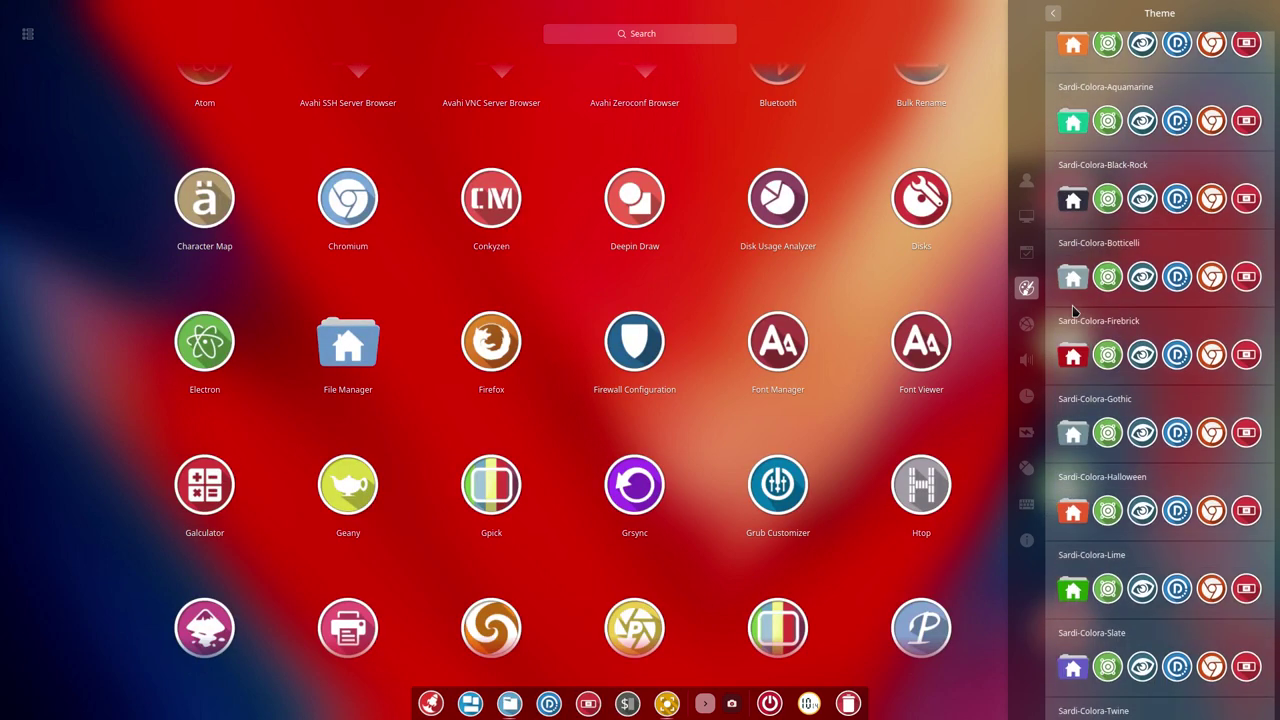
scroll(1073, 311, "down", 5)
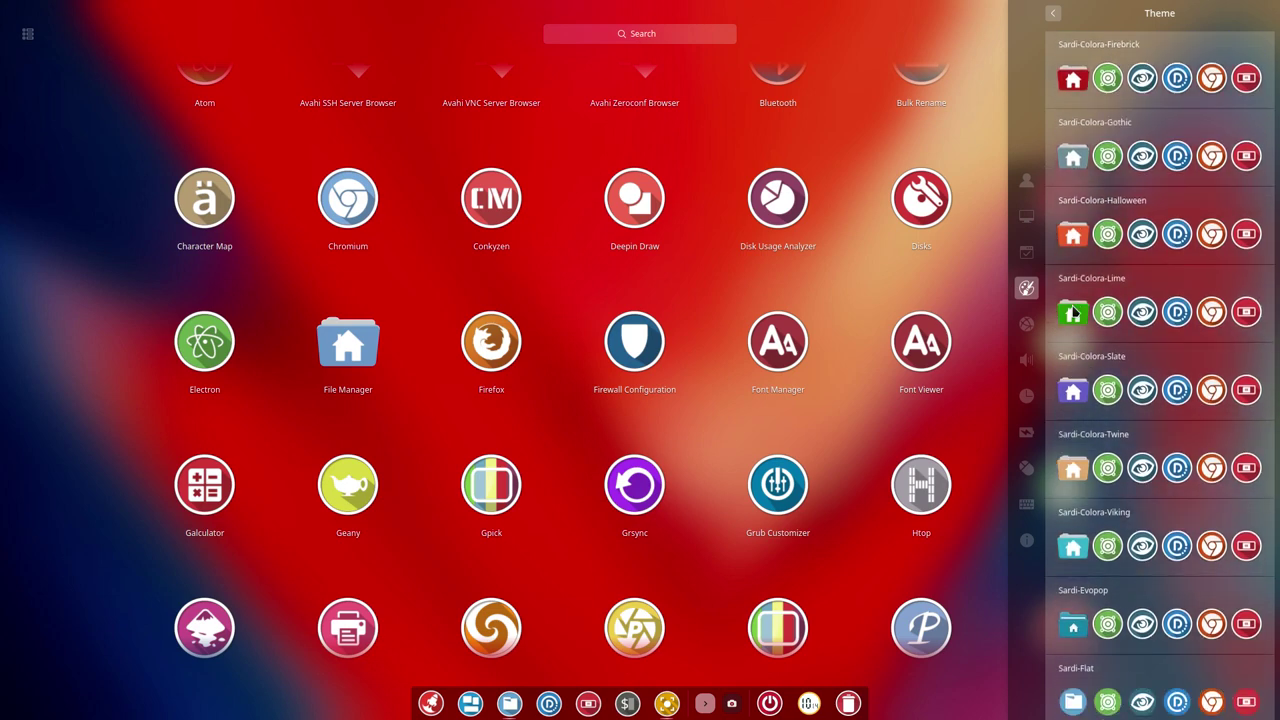
scroll(1073, 313, "down", 8)
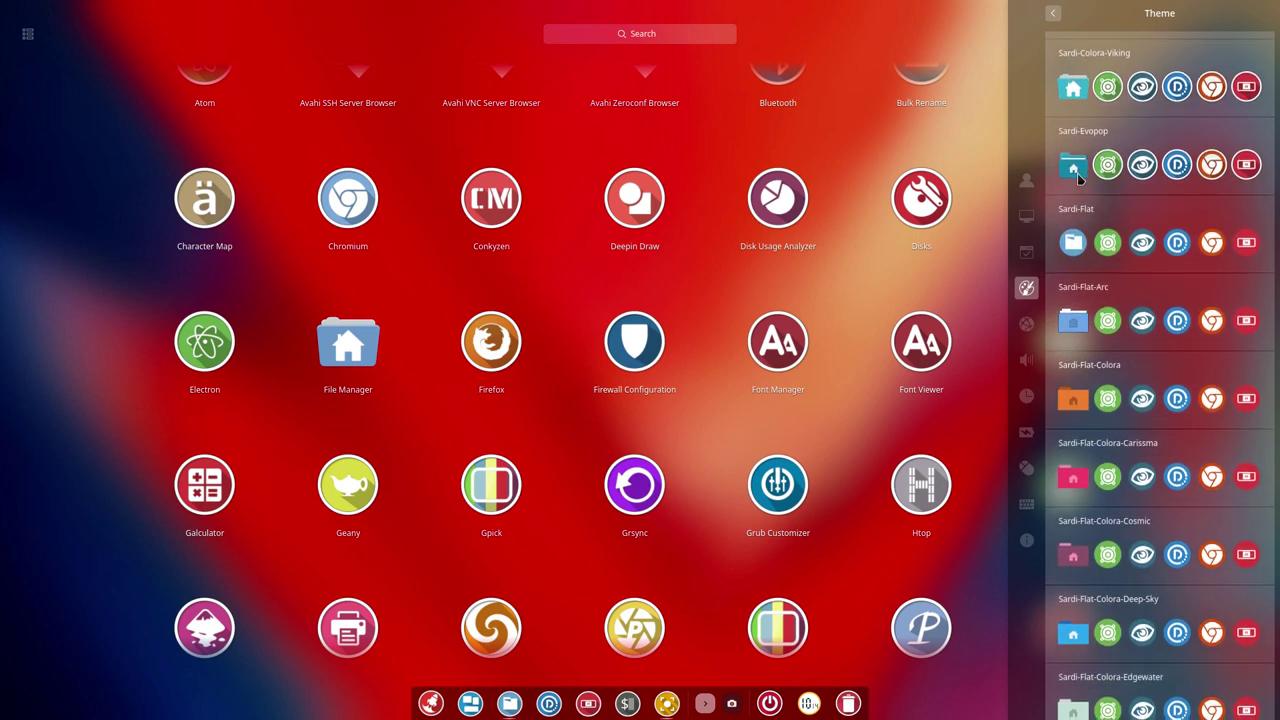
left_click(1078, 172)
left_click(1090, 400)
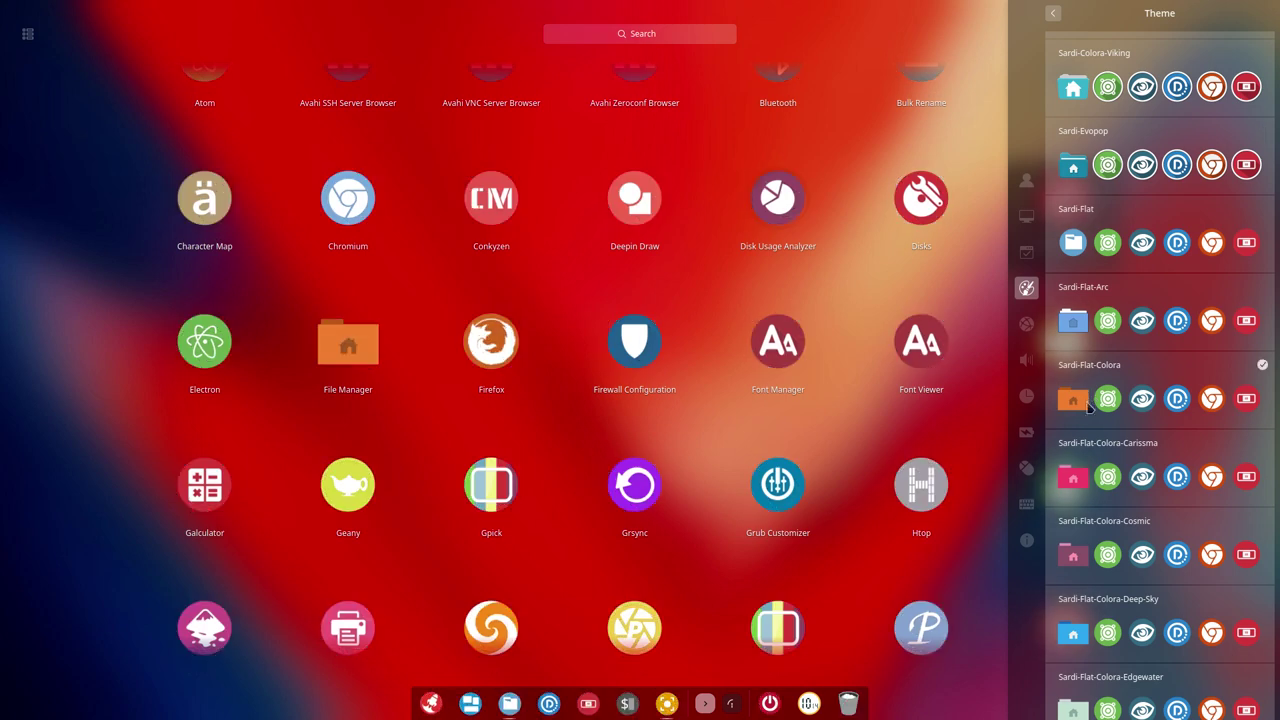
Try the Sardi-Flat-Mint-Y-Aqua icon theme on the launcher's application icons
scroll(1094, 447, "down", 2)
scroll(1094, 447, "down", 8)
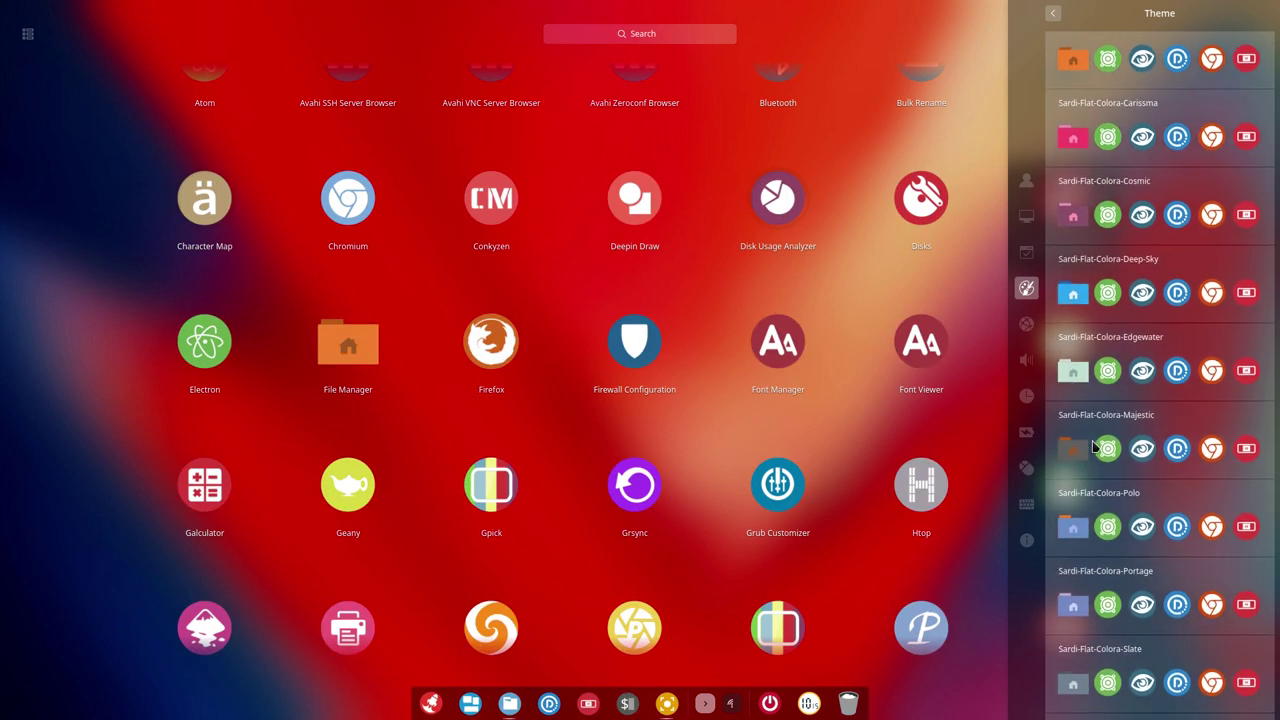
scroll(1094, 447, "down", 10)
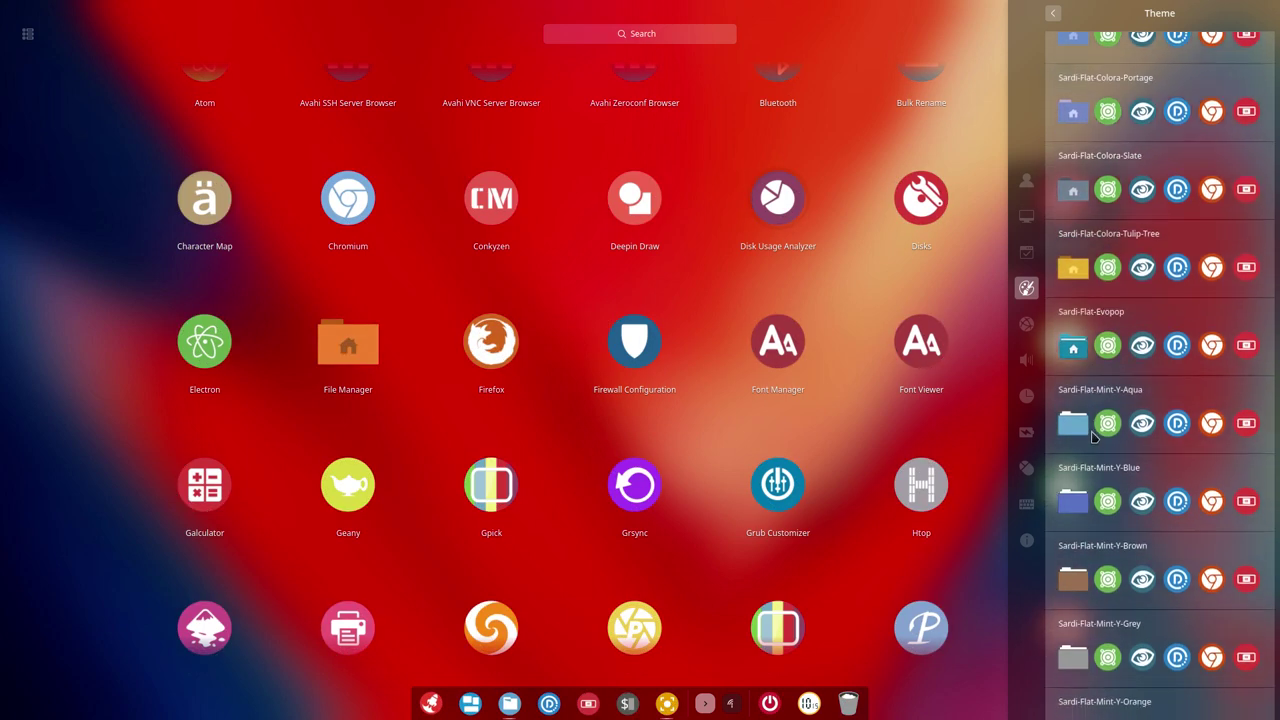
scroll(1085, 330, "up", 3)
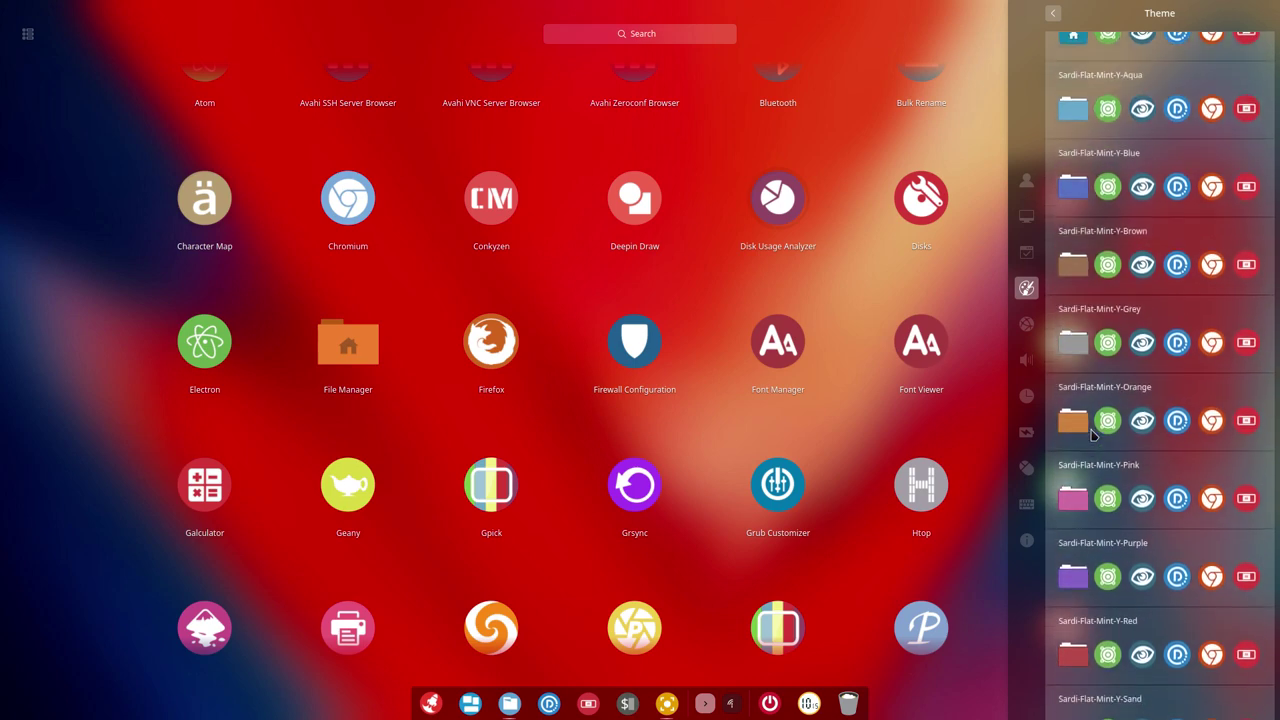
left_click(1076, 198)
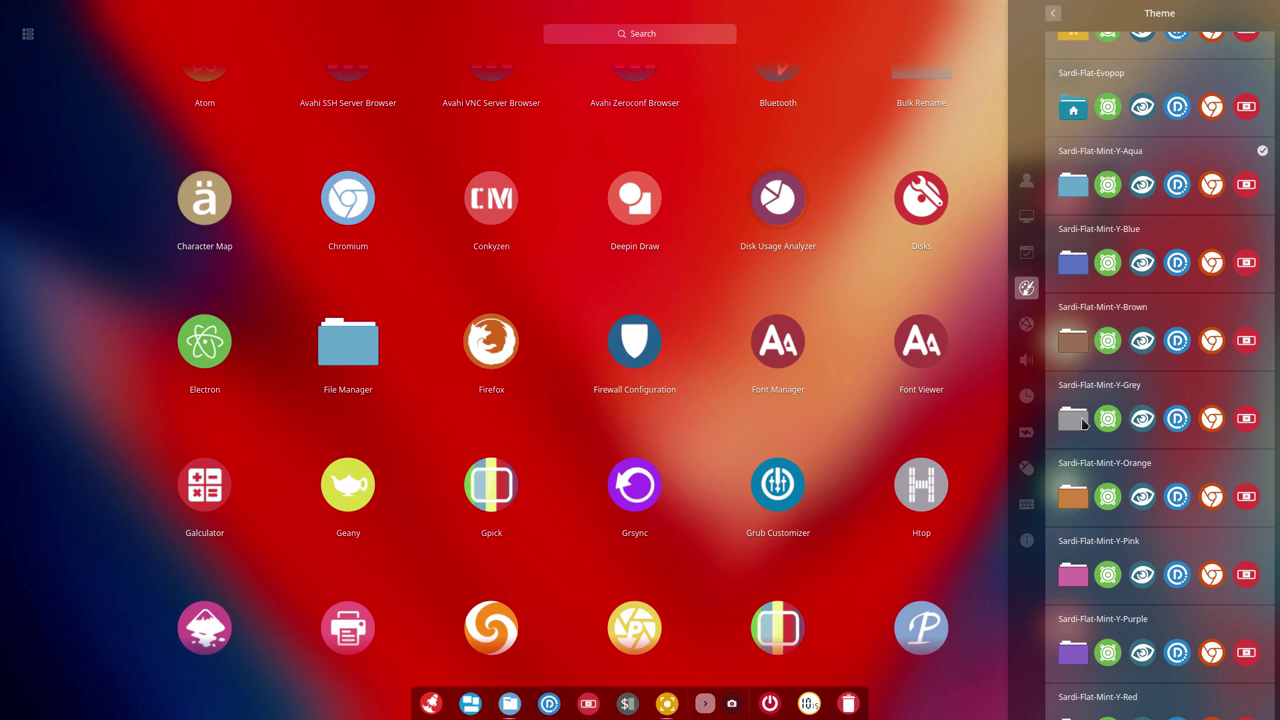
Try the Sardi-Ghost-Flexible-Coral and Sardi-Ghost-Flexible-Colora-Grey icon themes one after another
scroll(1082, 480, "down", 10)
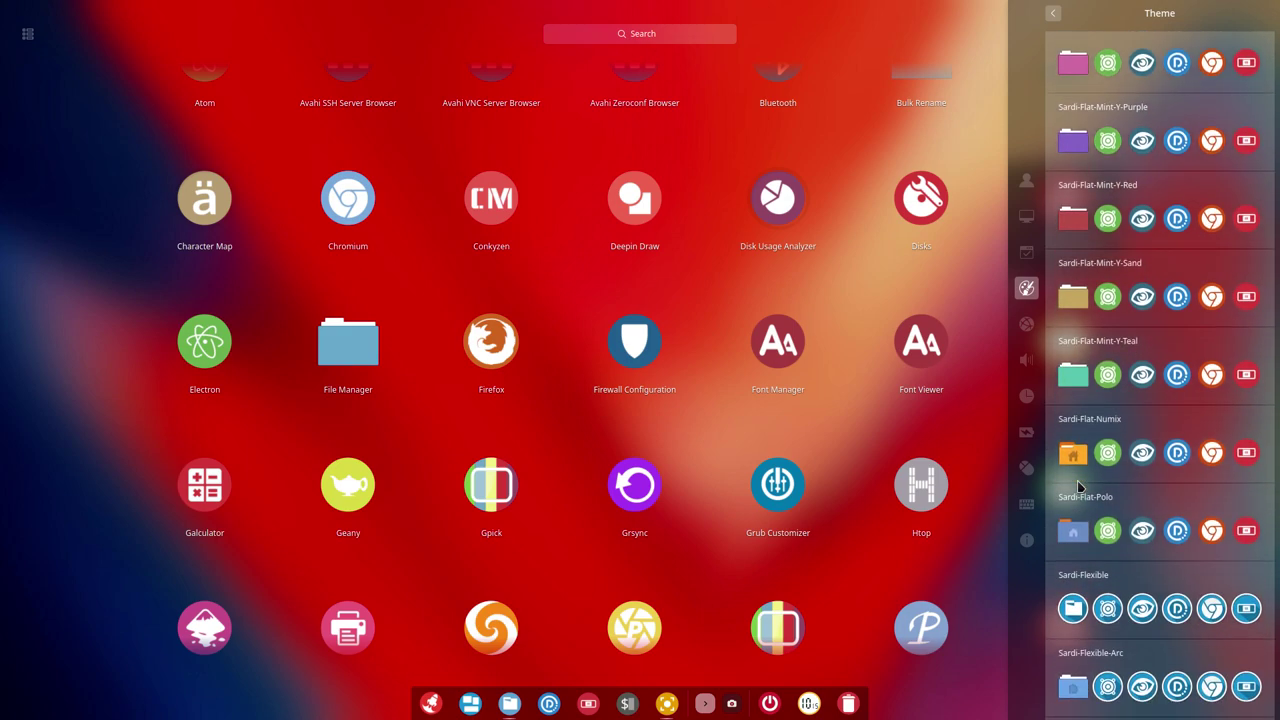
scroll(1080, 486, "down", 10)
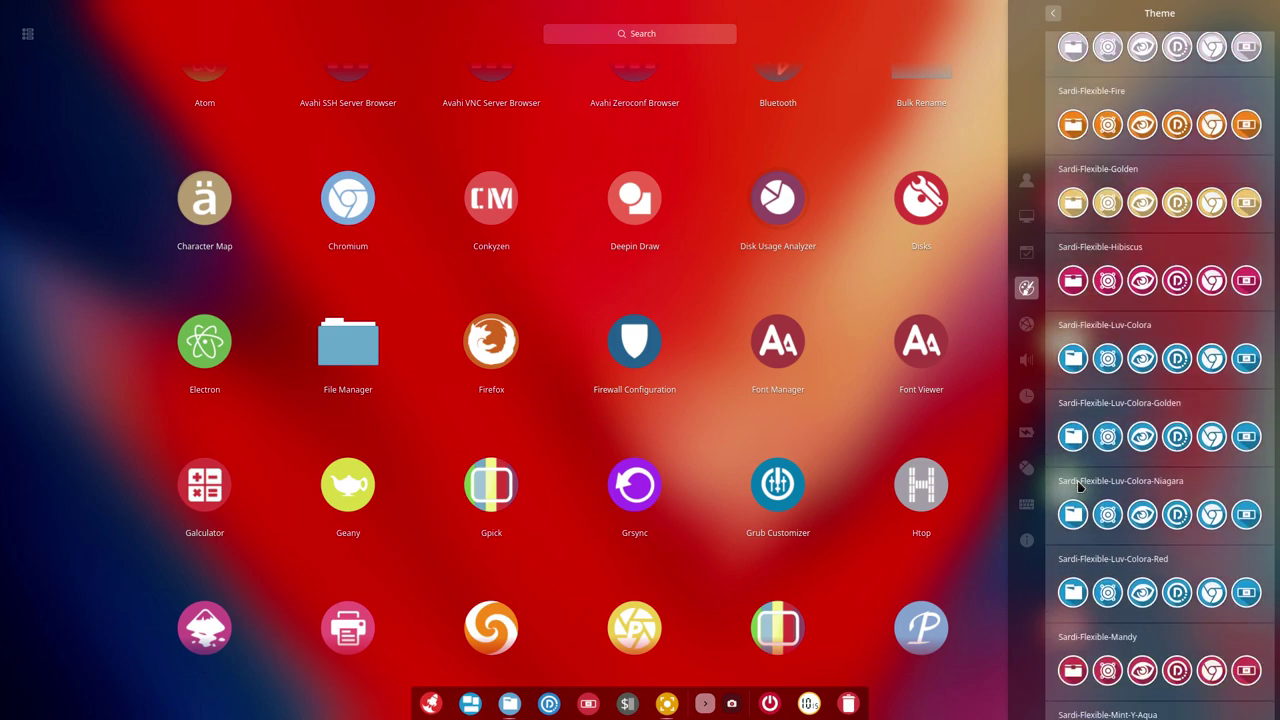
scroll(1080, 486, "down", 10)
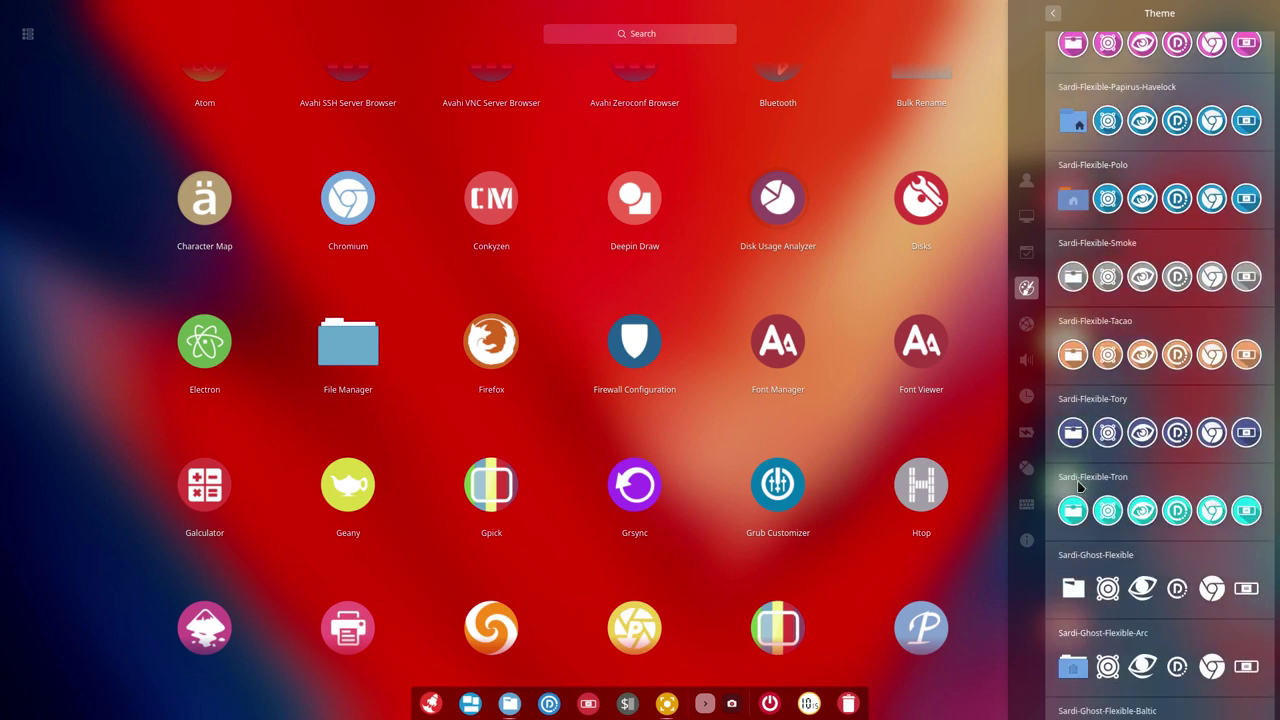
scroll(1080, 486, "down", 1)
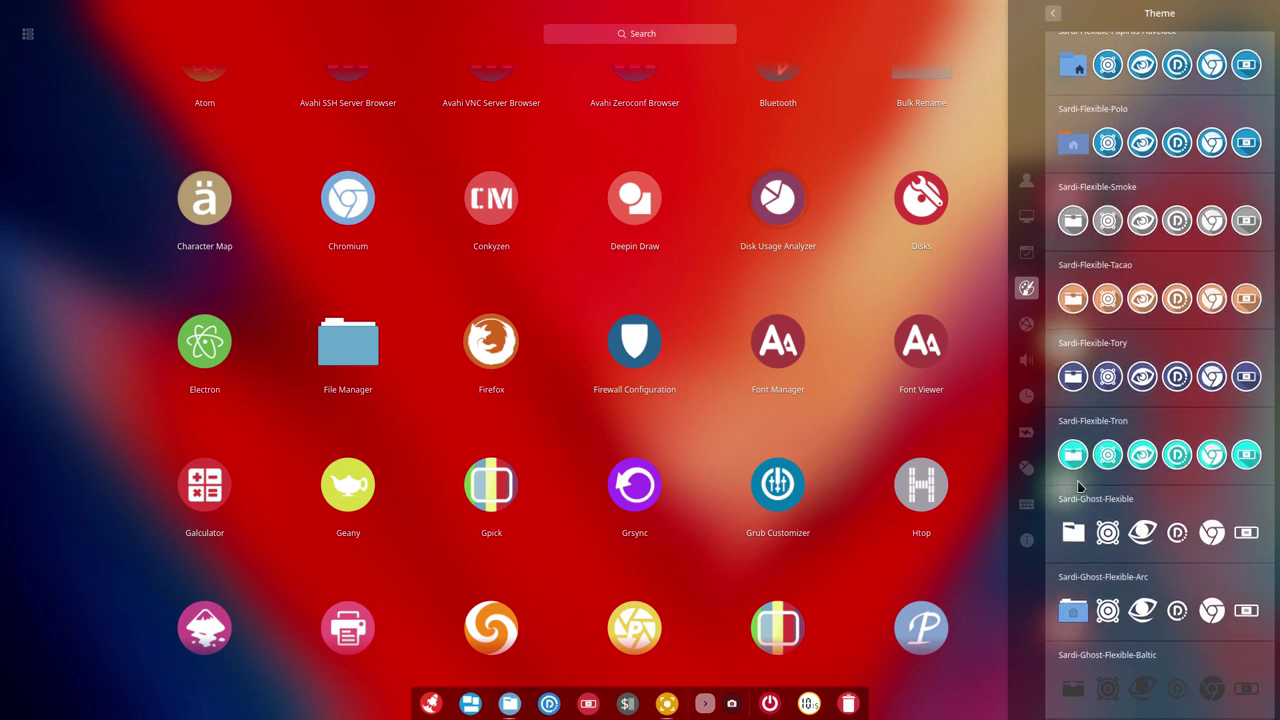
scroll(1080, 486, "down", 7)
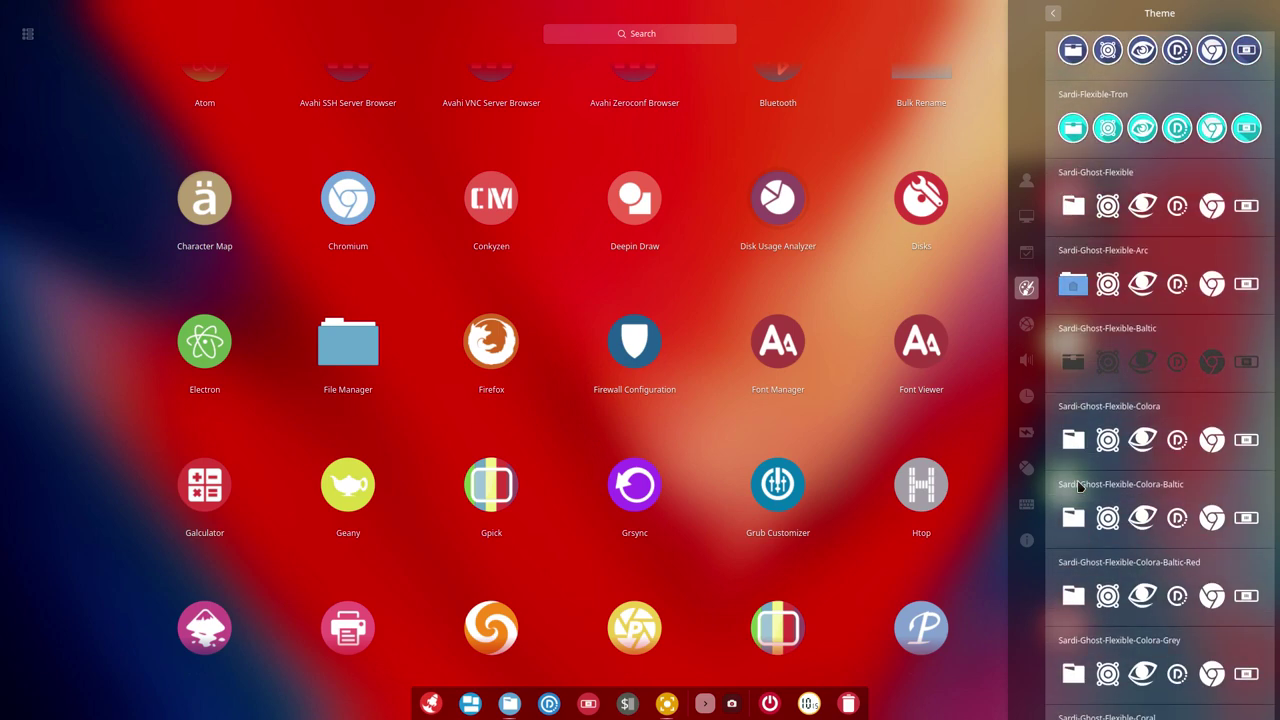
scroll(1080, 470, "down", 5)
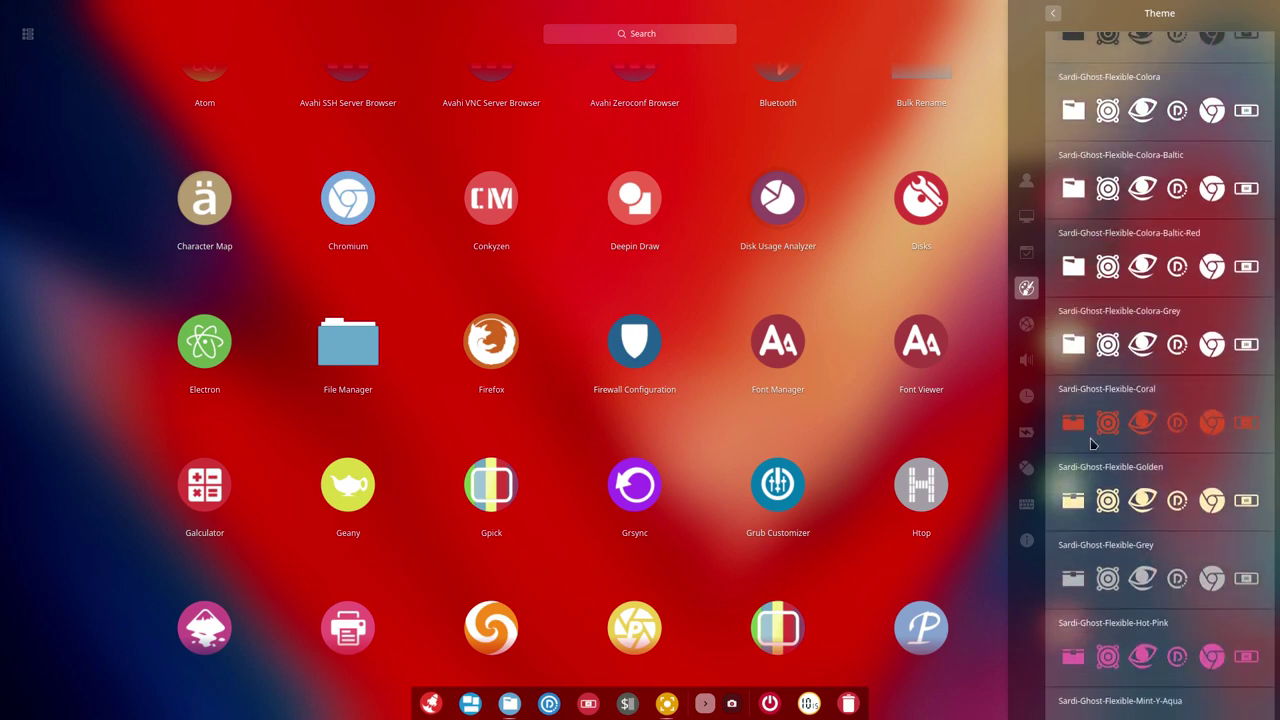
left_click(1078, 425)
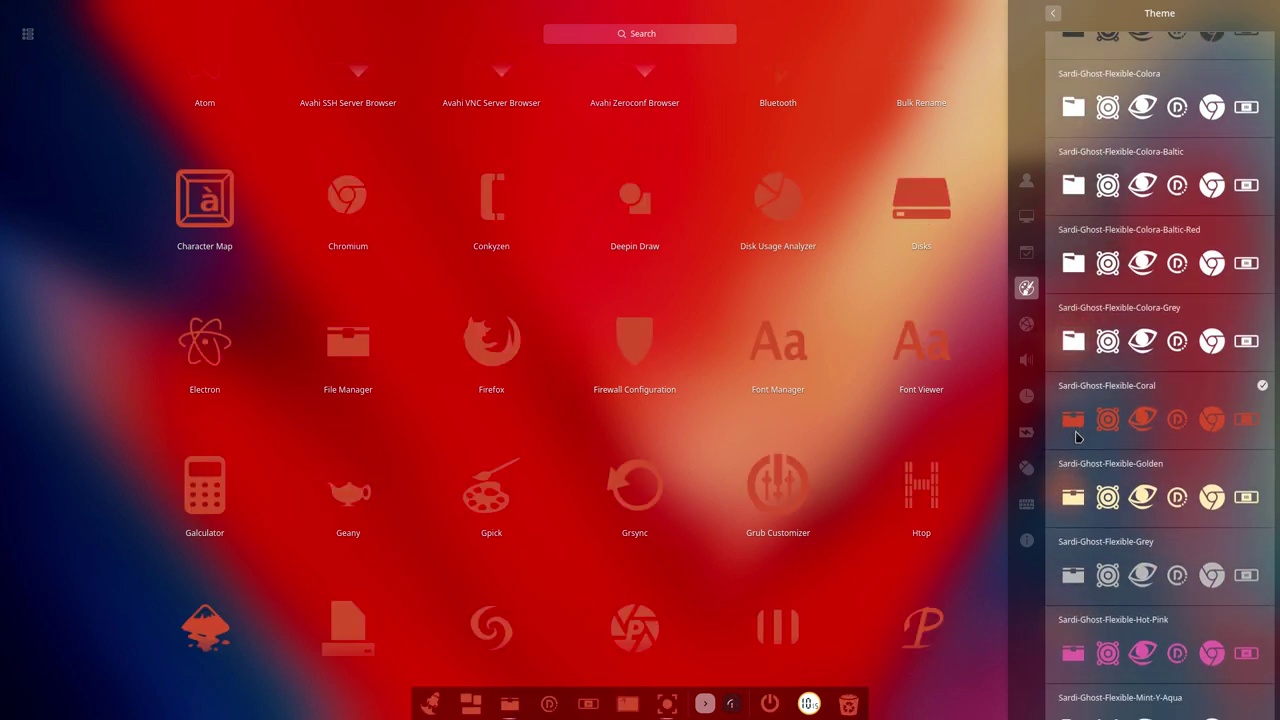
left_click(1077, 360)
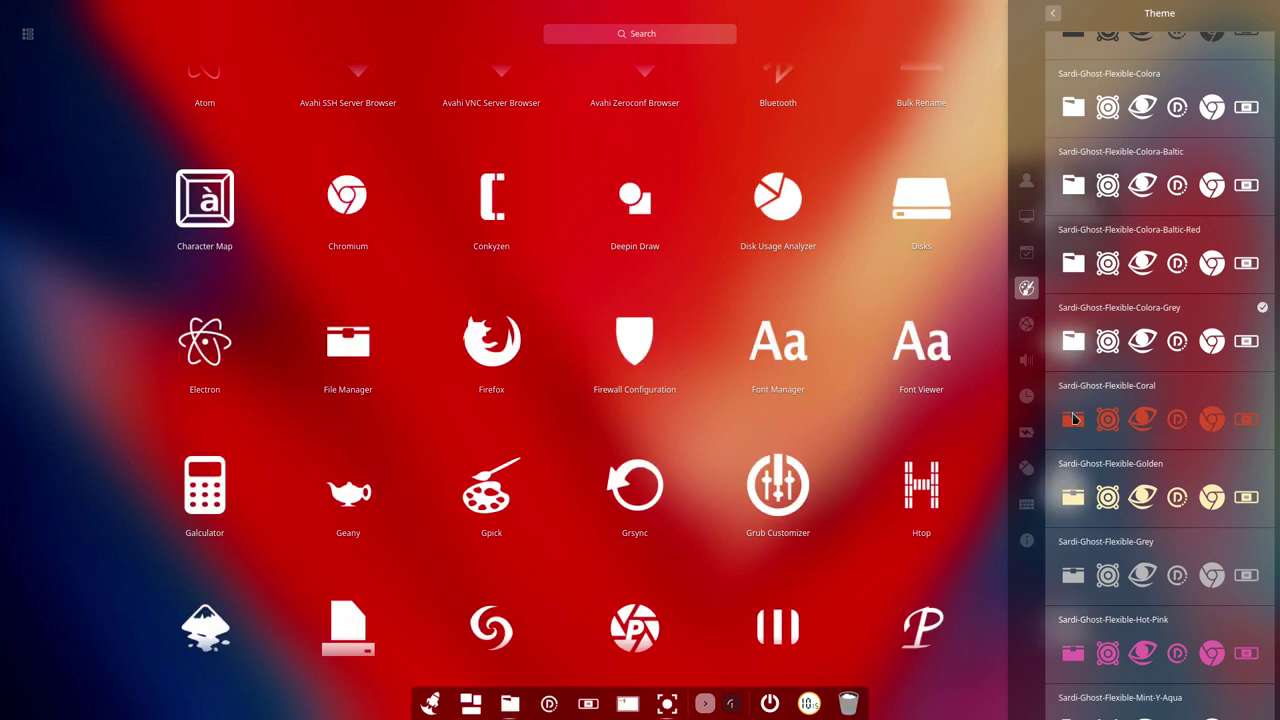
Switch the icon theme to Sardi-Mono-Colora-Mandy
scroll(1073, 420, "down", 7)
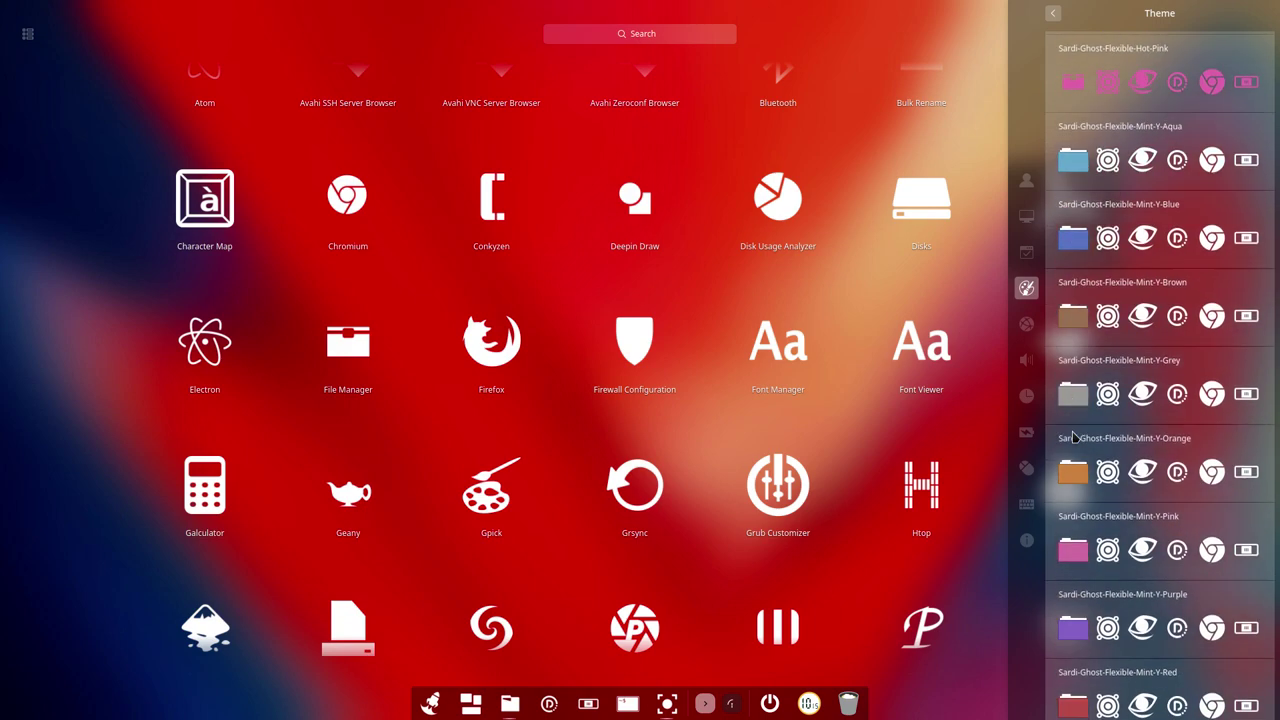
scroll(1073, 437, "down", 10)
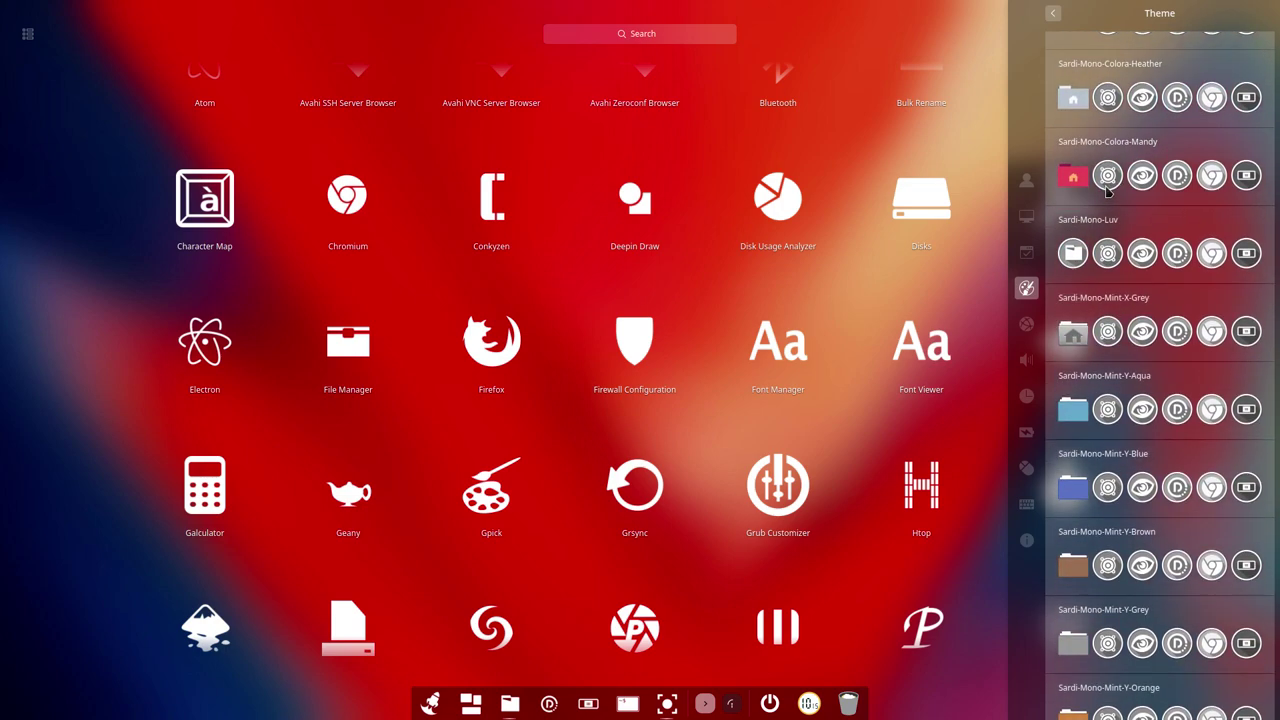
left_click(1108, 190)
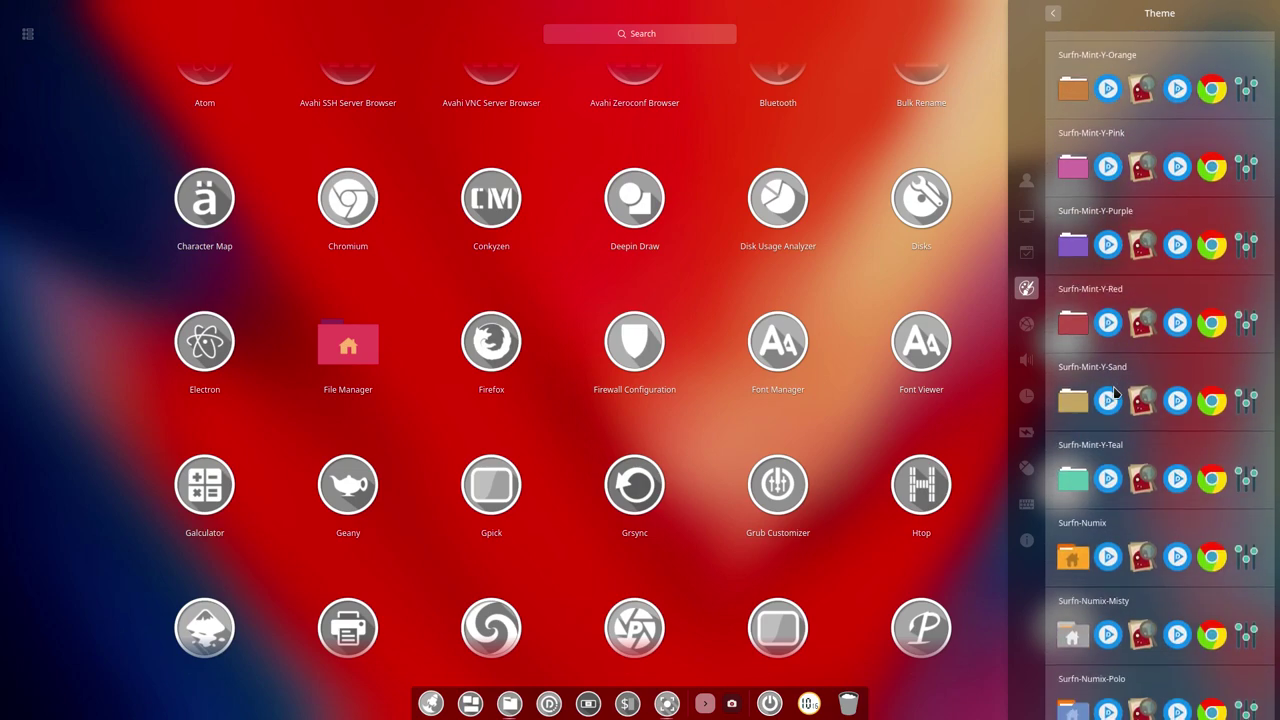
Try the Surfn-Mint-Y-Pink, Surfn-Mint-Y-Red and zafiro-icon-theme icon themes in turn
left_click(1085, 170)
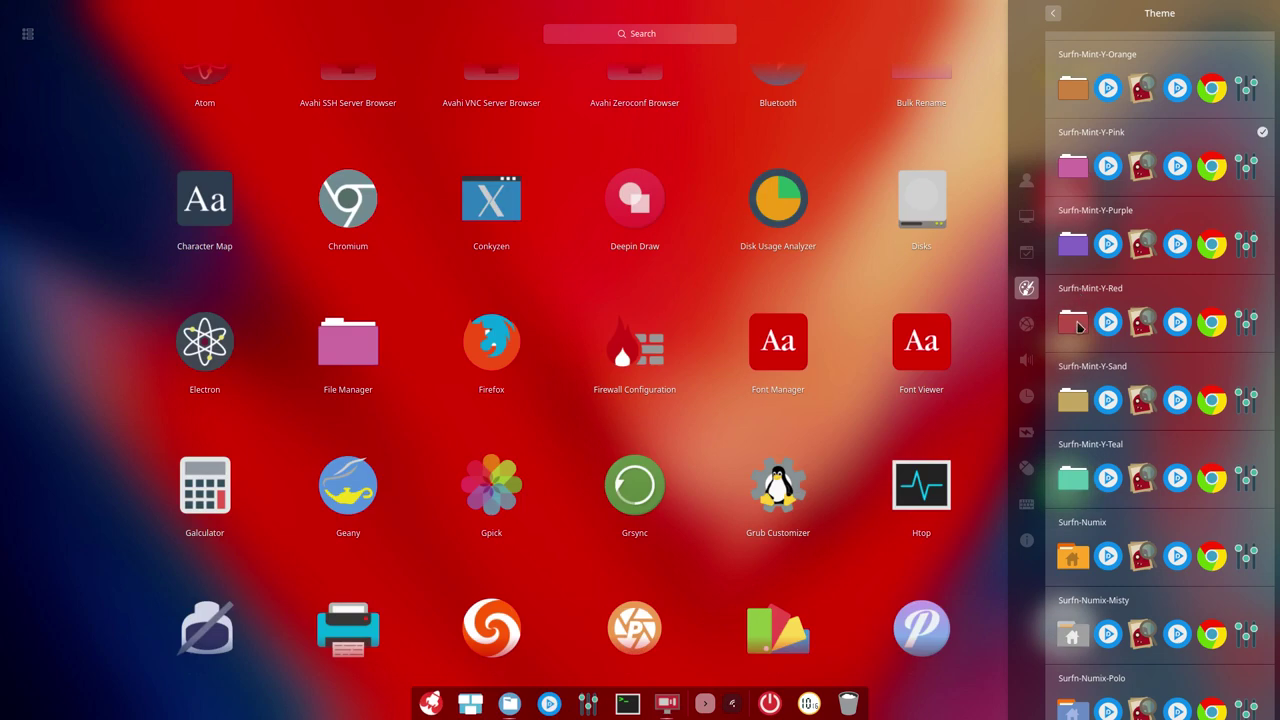
left_click(1079, 327)
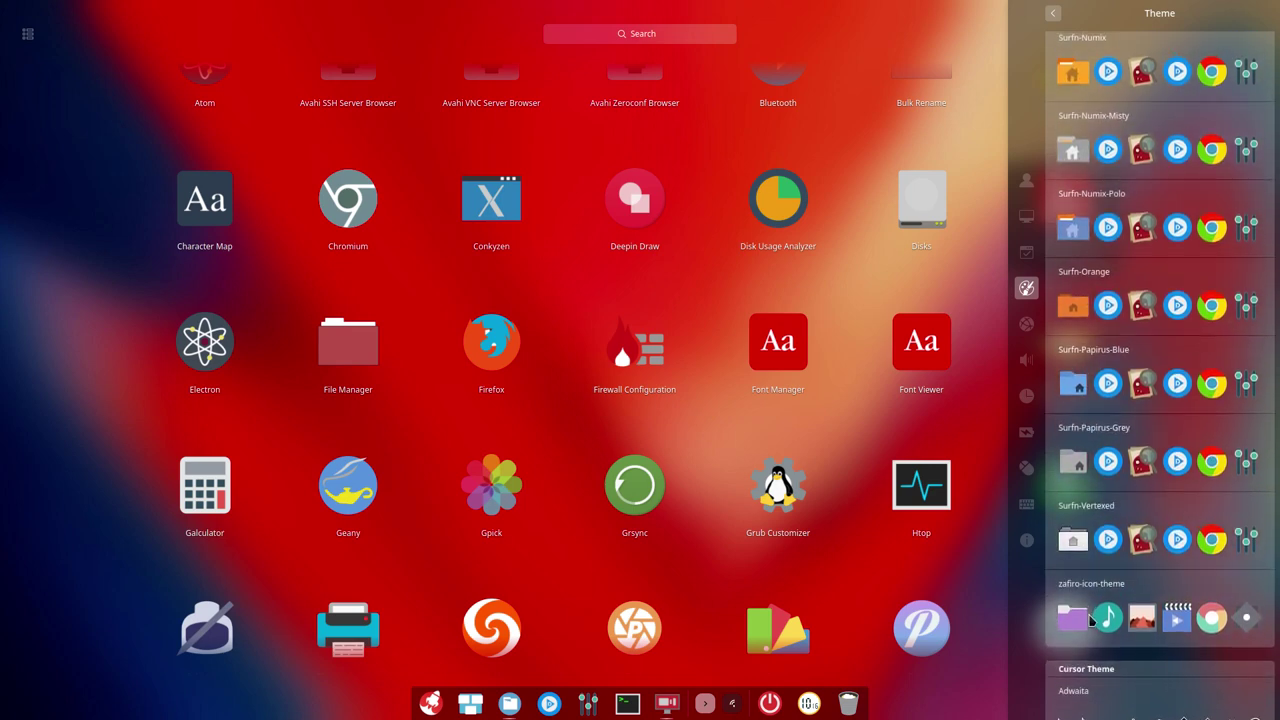
left_click(1091, 620)
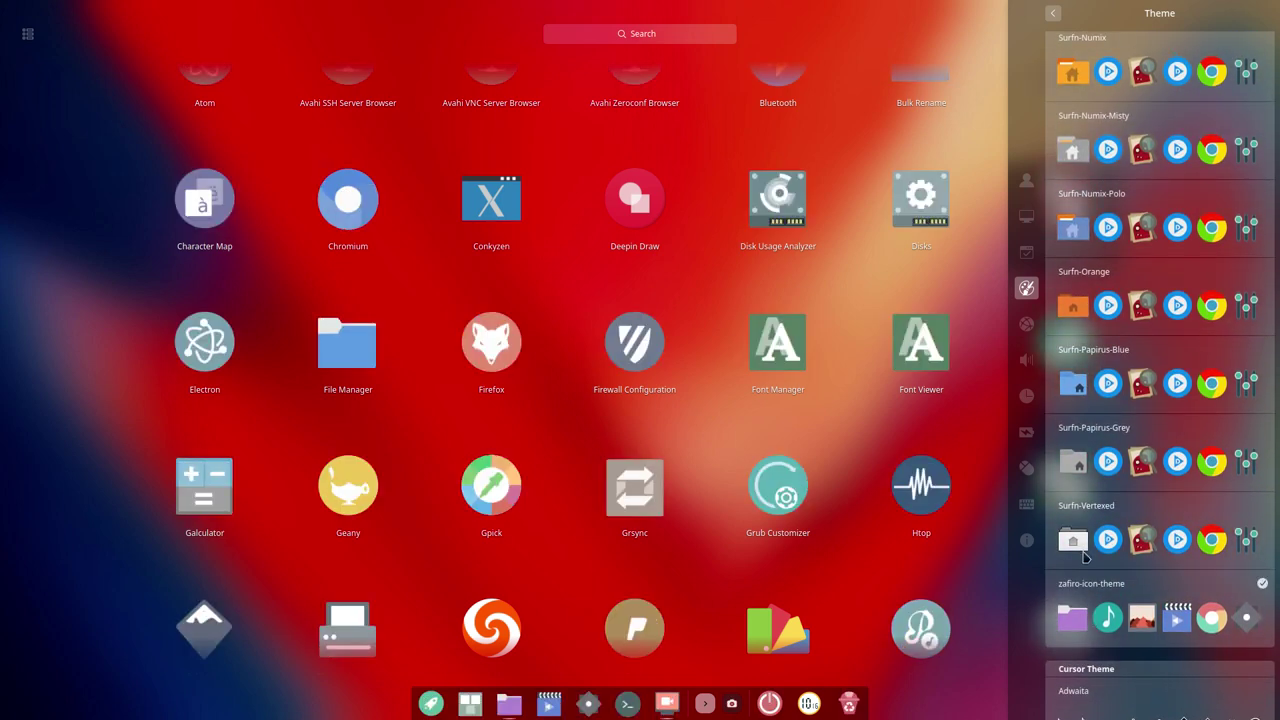
Switch the icon theme to Sea and review the icons of all applications in the launcher
scroll(1109, 434, "up", 10)
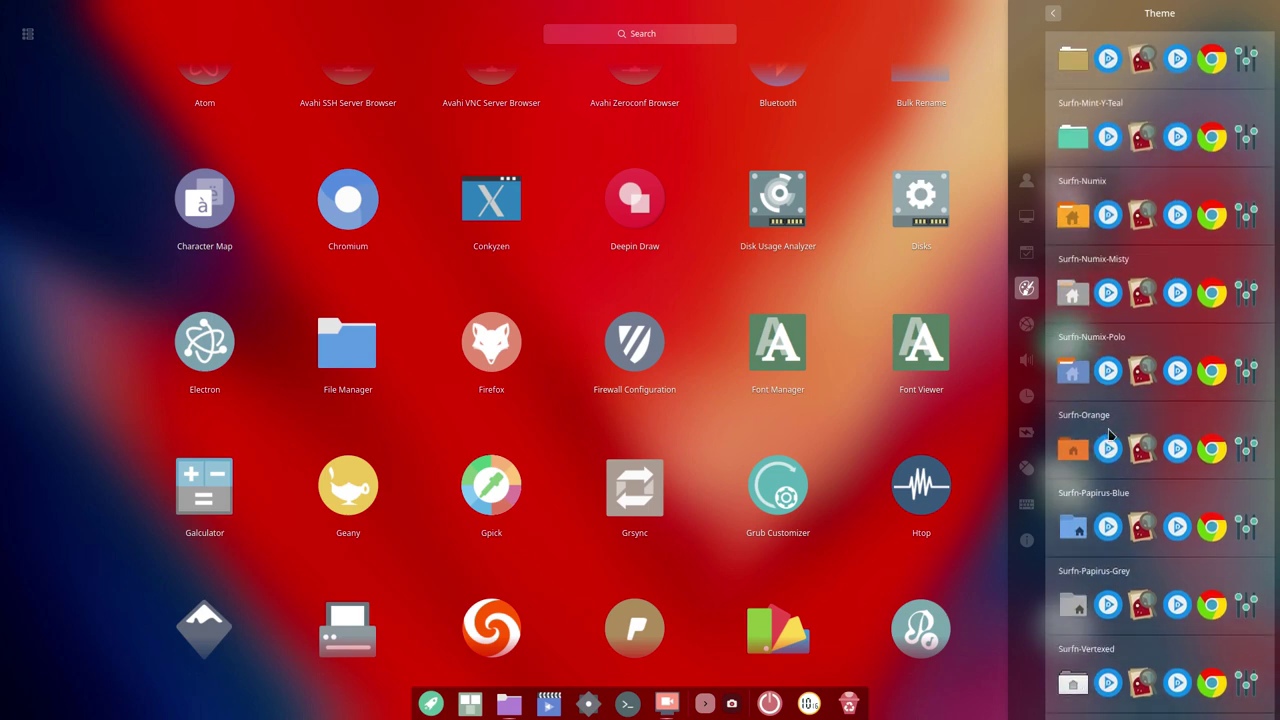
scroll(1109, 434, "up", 10)
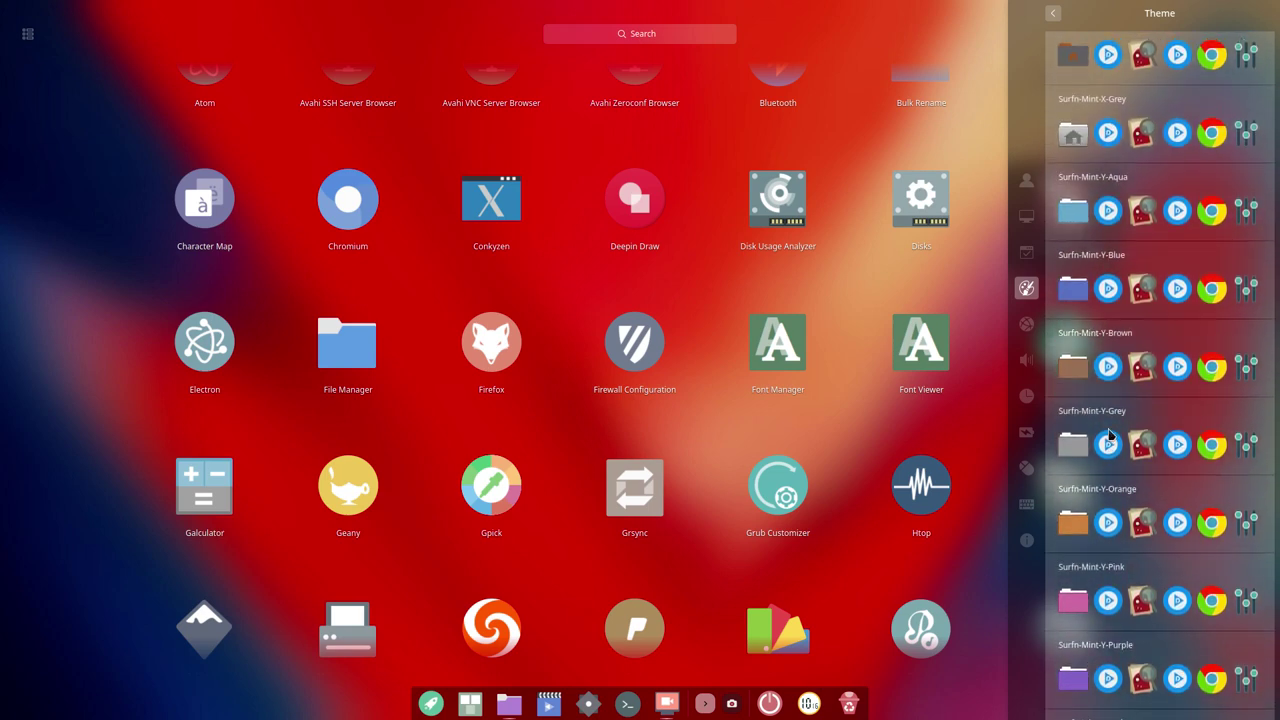
scroll(1109, 434, "up", 5)
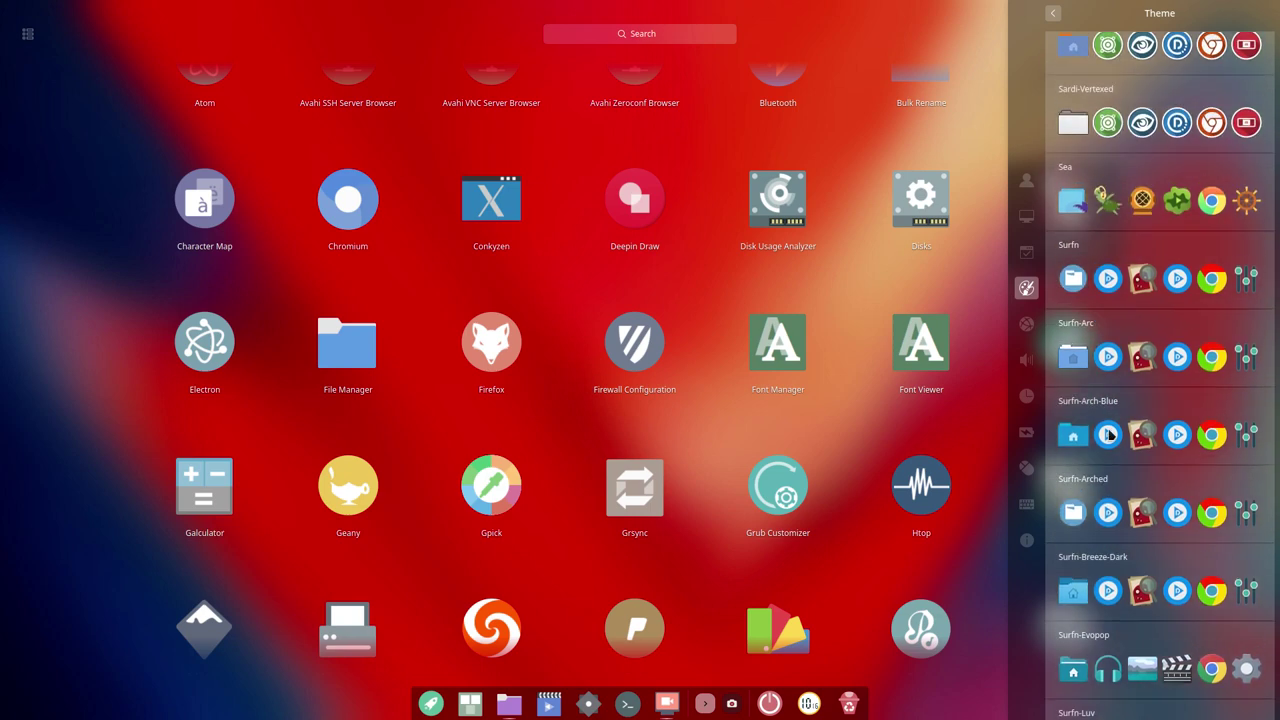
scroll(1085, 400, "down", 1)
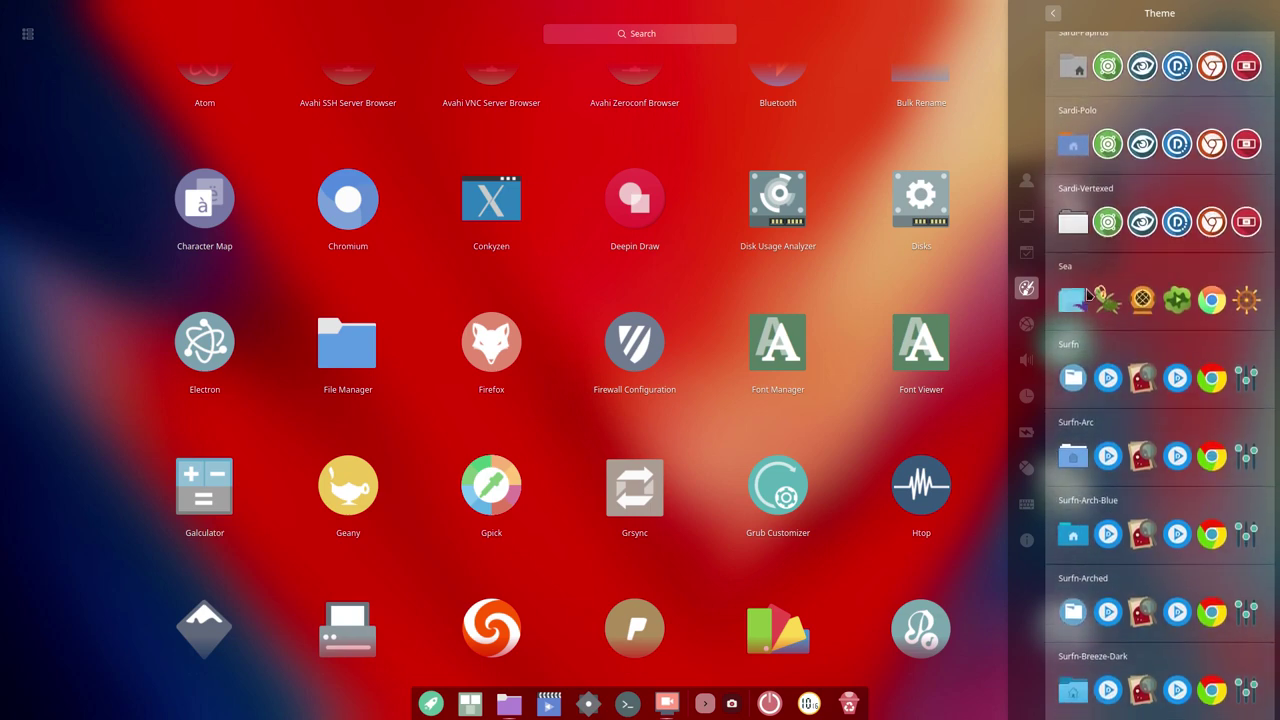
left_click(1088, 293)
scroll(868, 298, "up", 1)
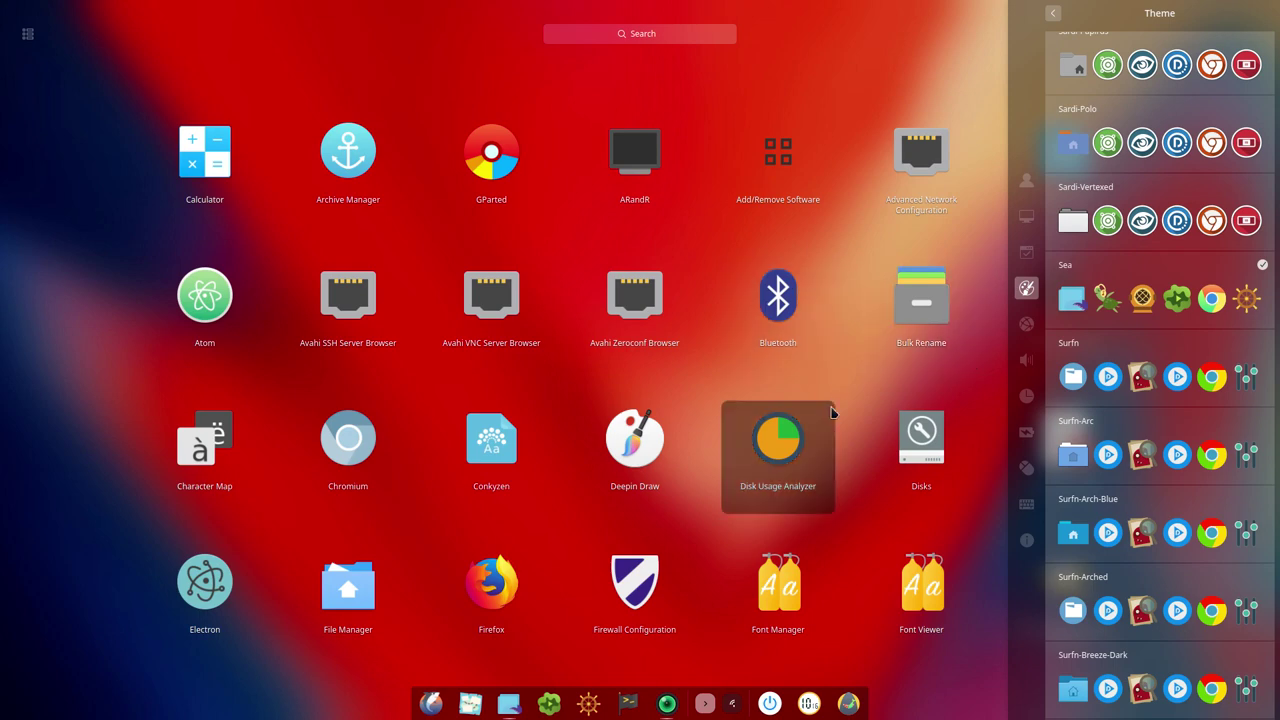
scroll(830, 415, "down", 4)
scroll(808, 418, "down", 5)
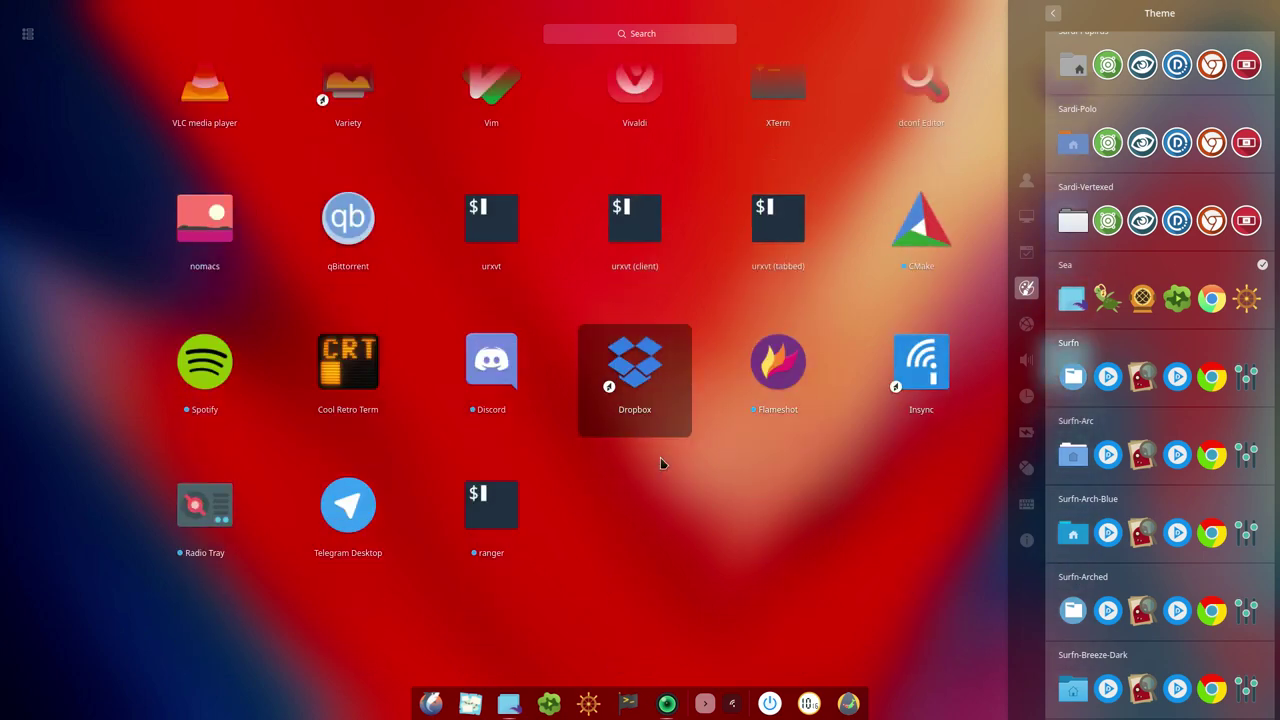
scroll(660, 462, "up", 9)
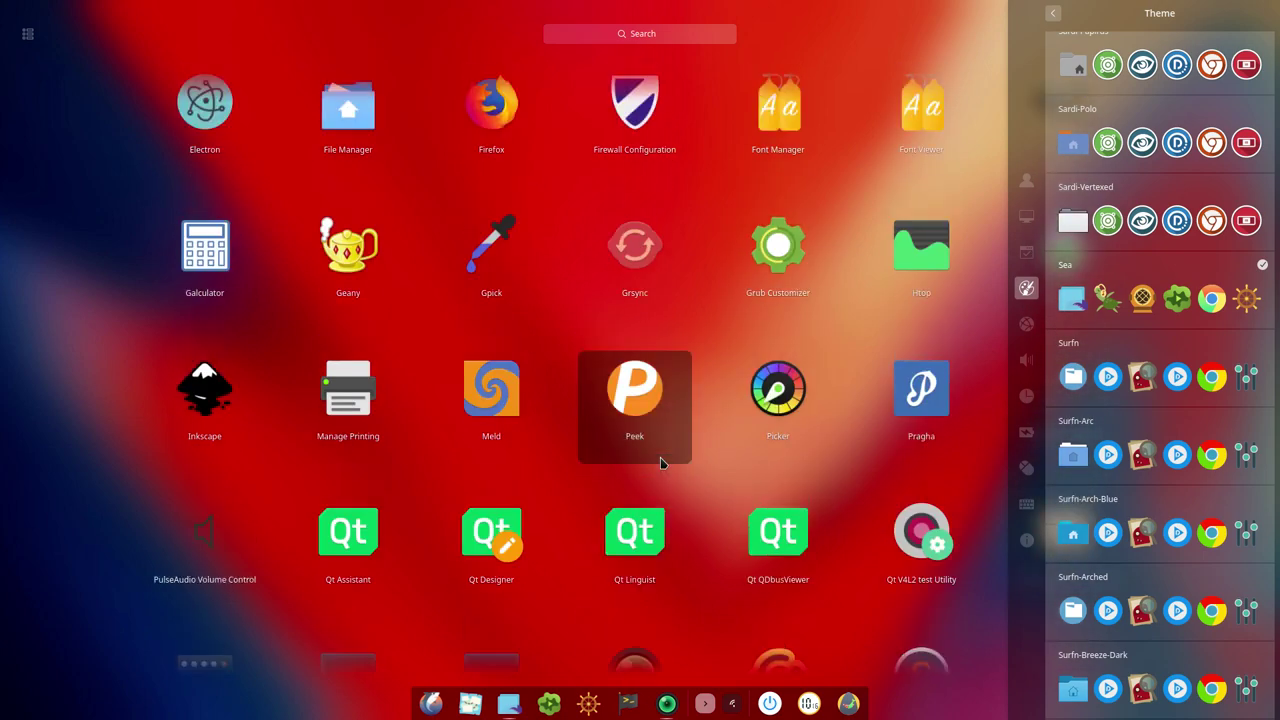
scroll(660, 461, "up", 4)
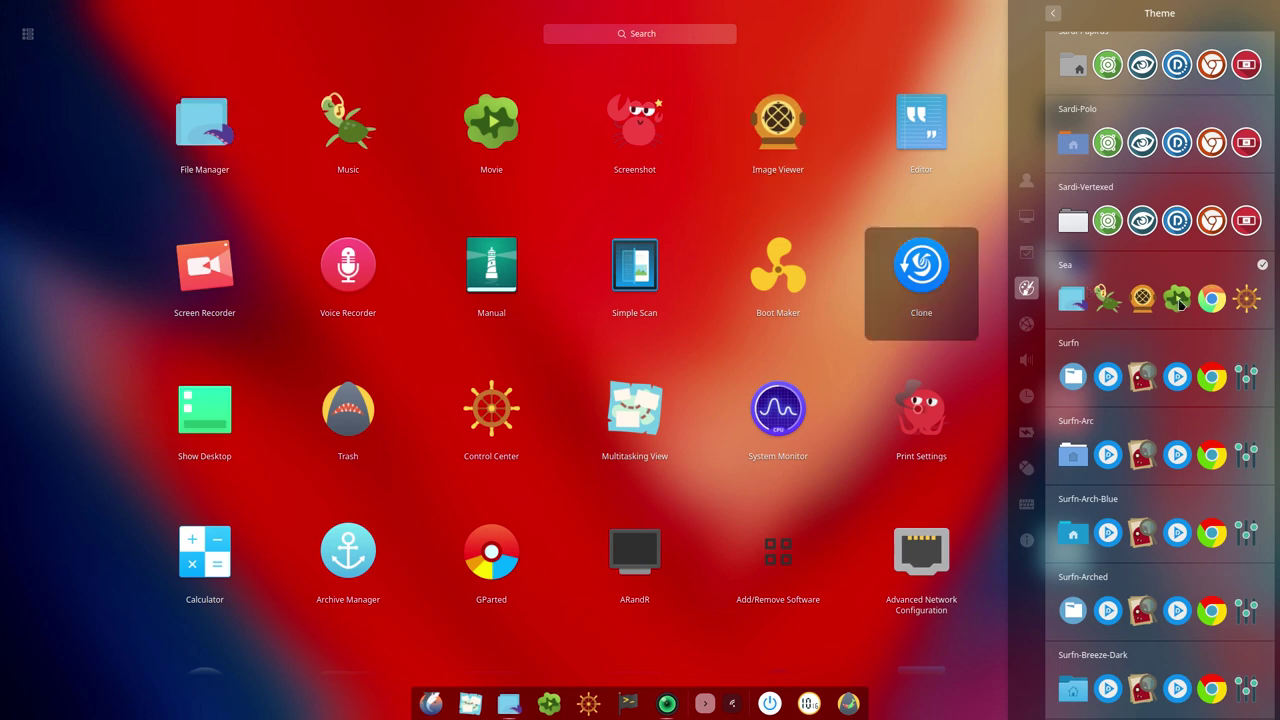
Set the icon theme to Surfn-Arc
scroll(1180, 305, "up", 5)
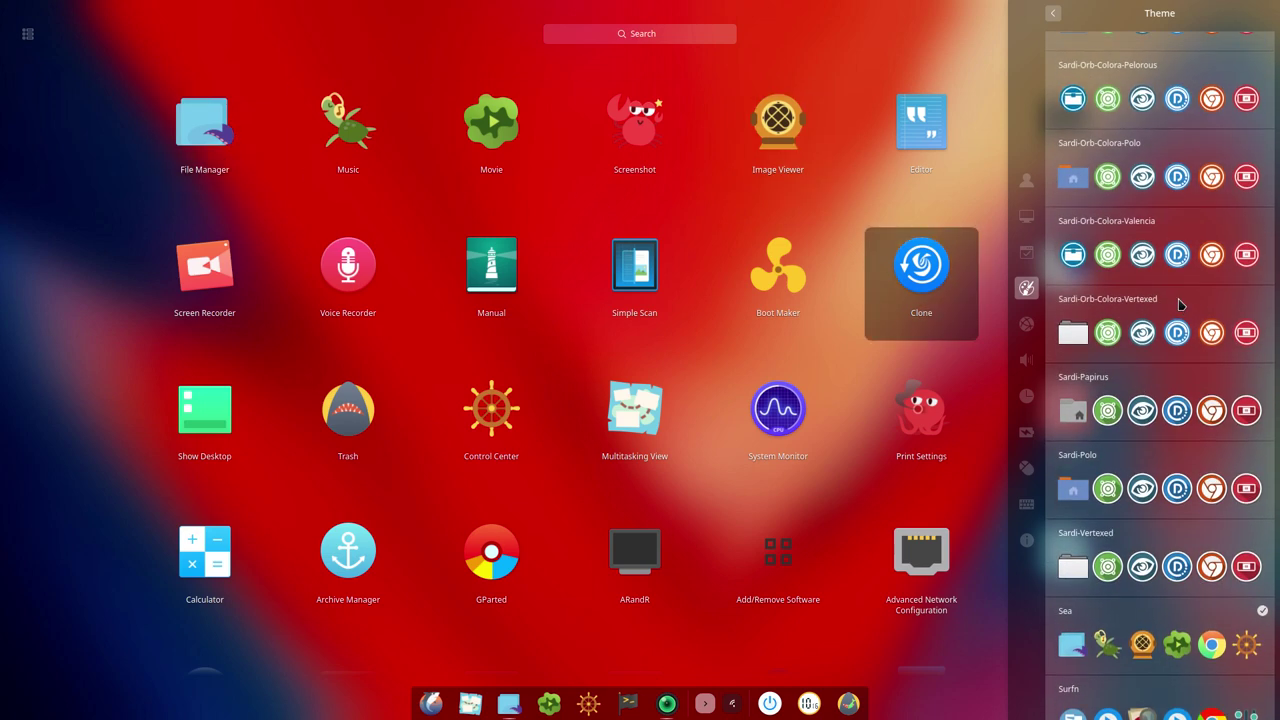
scroll(1180, 305, "down", 9)
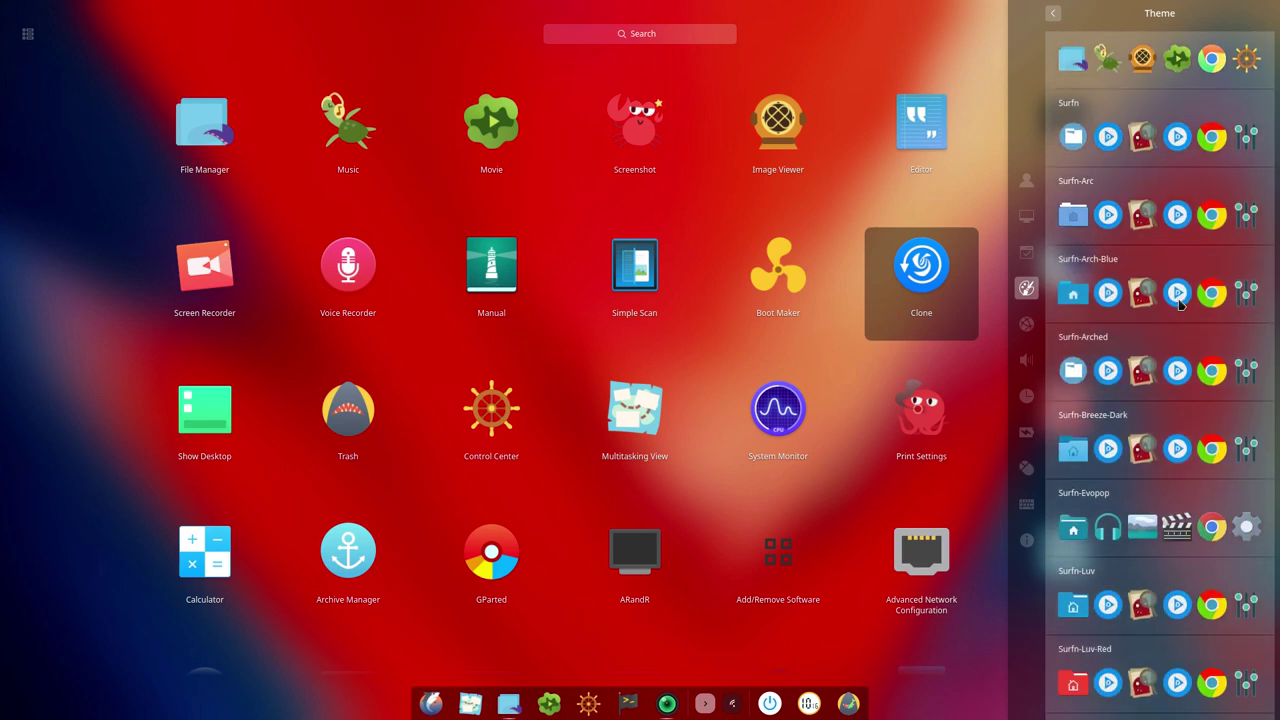
left_click(1074, 189)
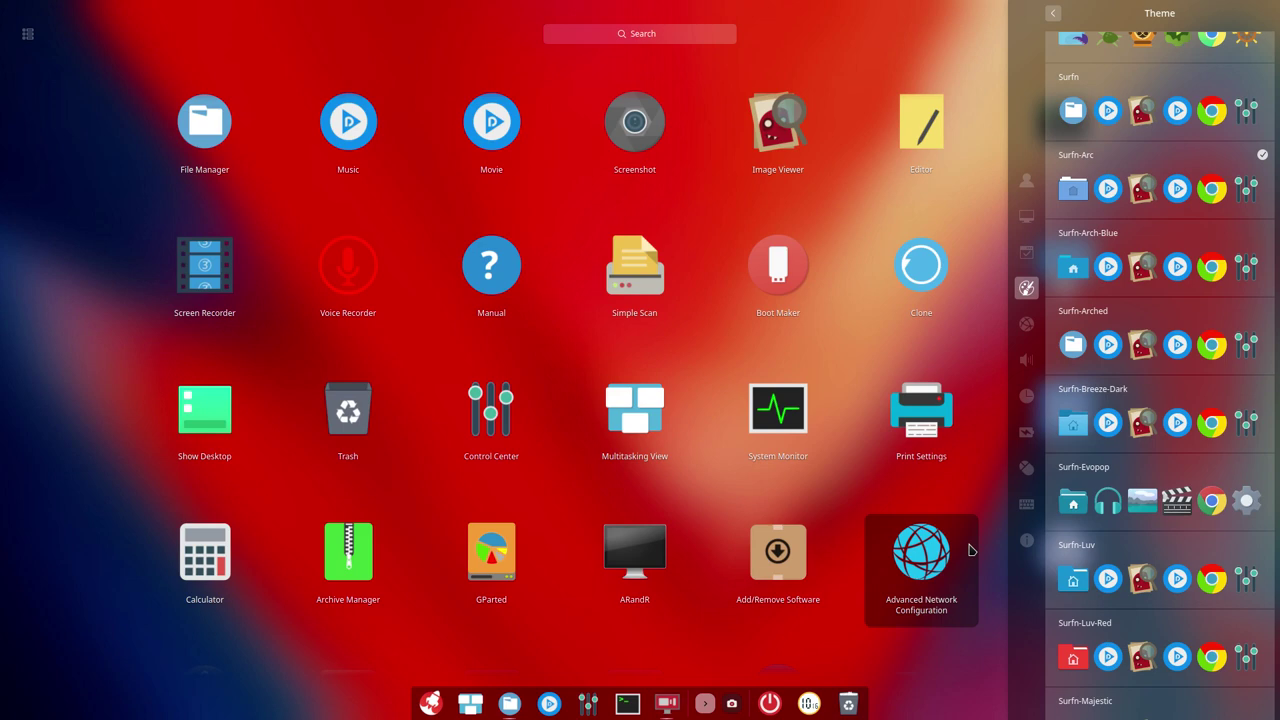
Try the Adwaita, Breeze and Breeze_Obsidian cursor themes one after another
scroll(1137, 557, "down", 10)
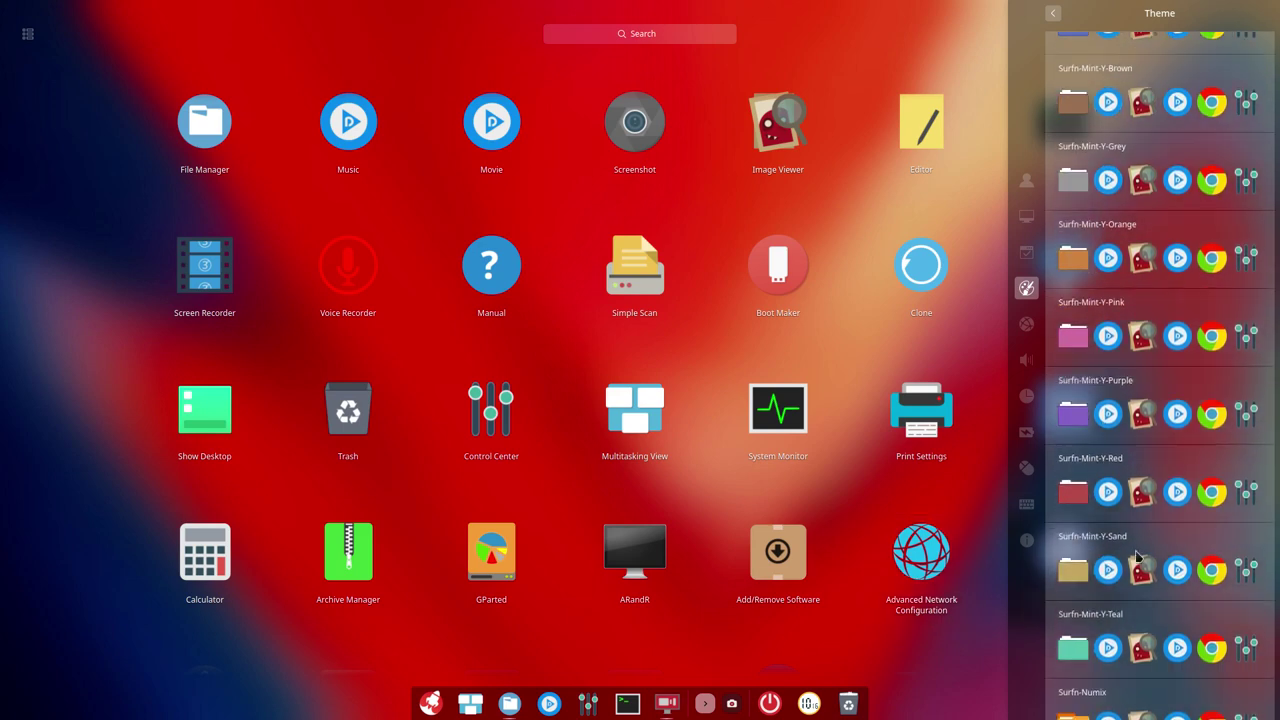
scroll(1137, 557, "down", 12)
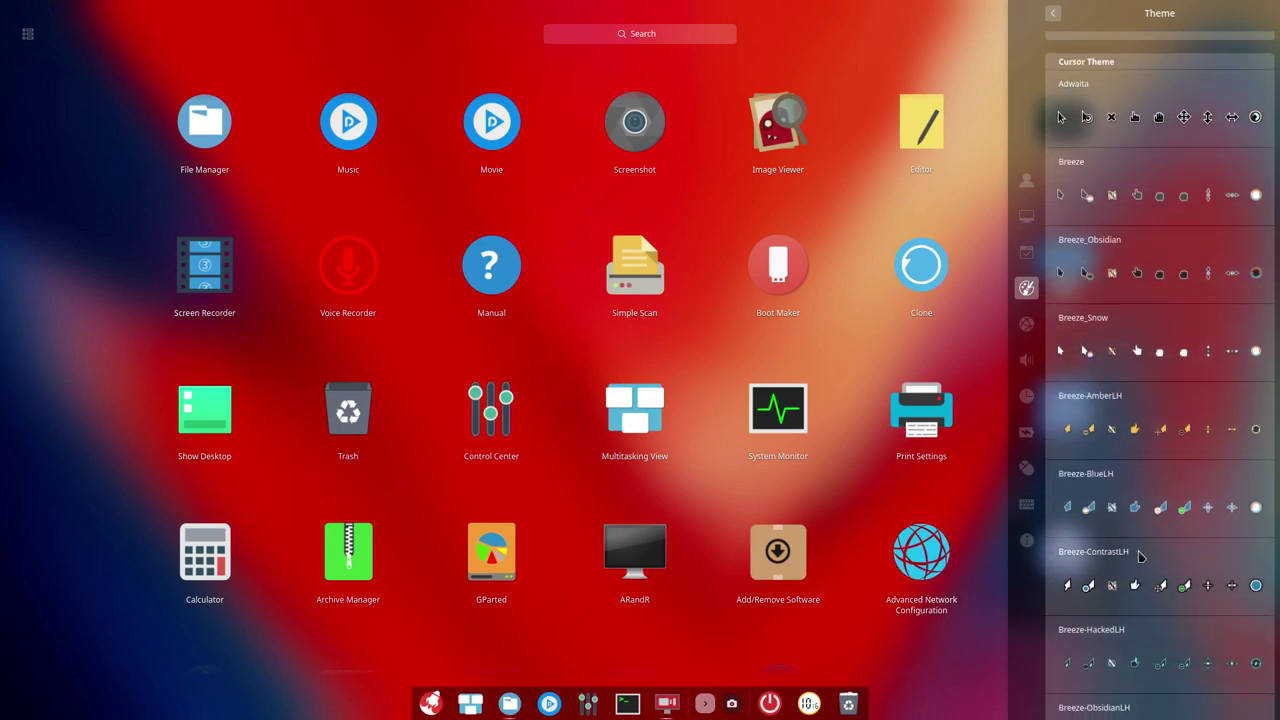
left_click(1134, 112)
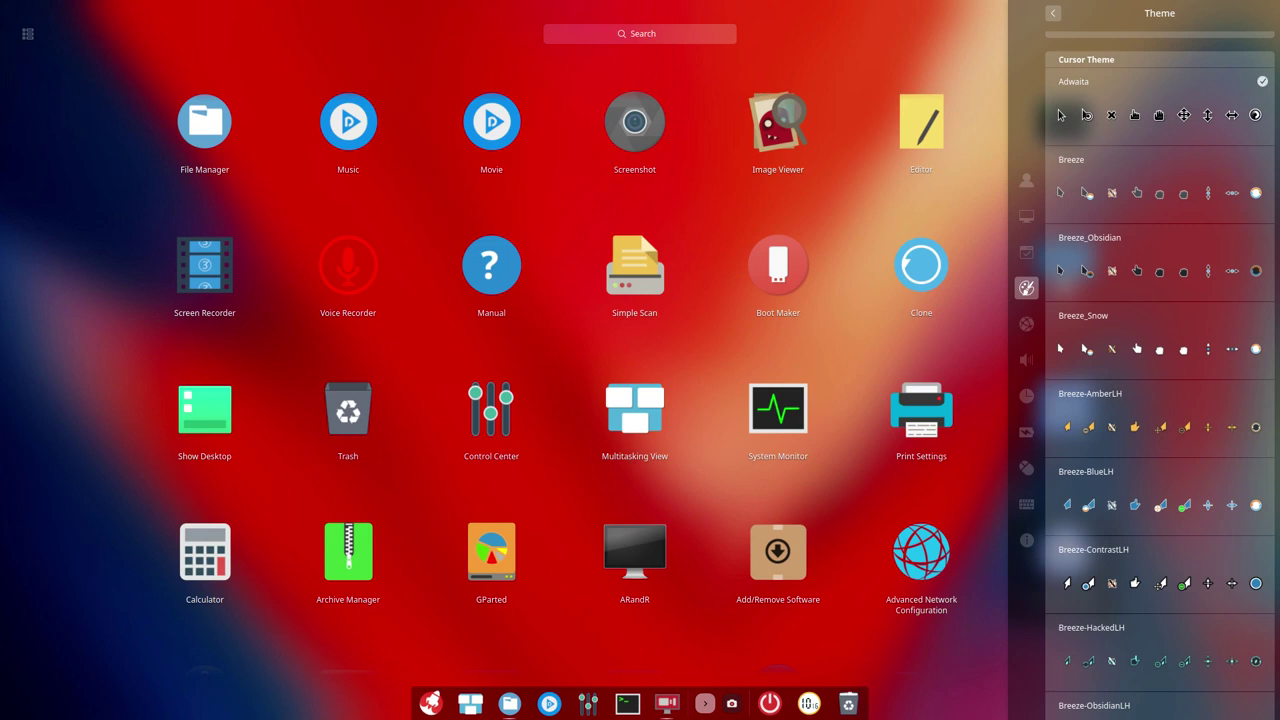
left_click(1140, 205)
left_click(1147, 271)
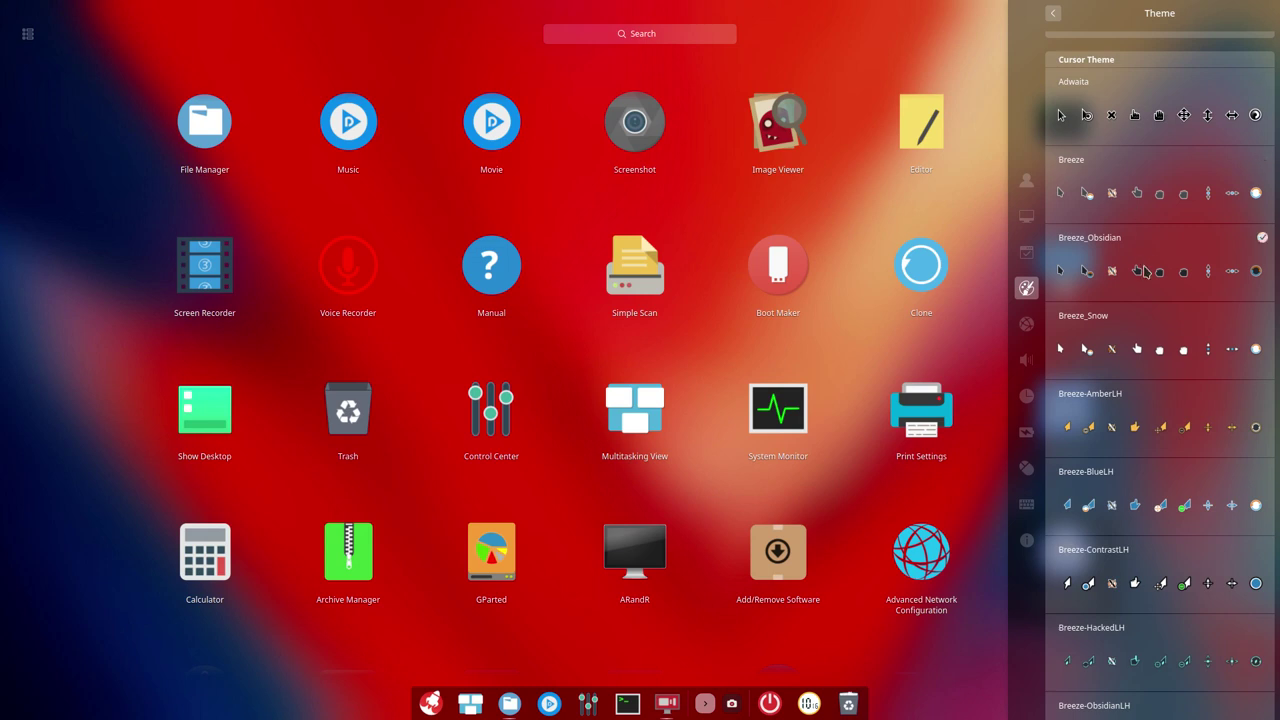
Try the Breeze_Snow, Breeze-AmberLH and Breeze-BlueLH cursor themes and set the cursor theme to Breeze-ContrastLH
left_click(1136, 356)
left_click(1137, 451)
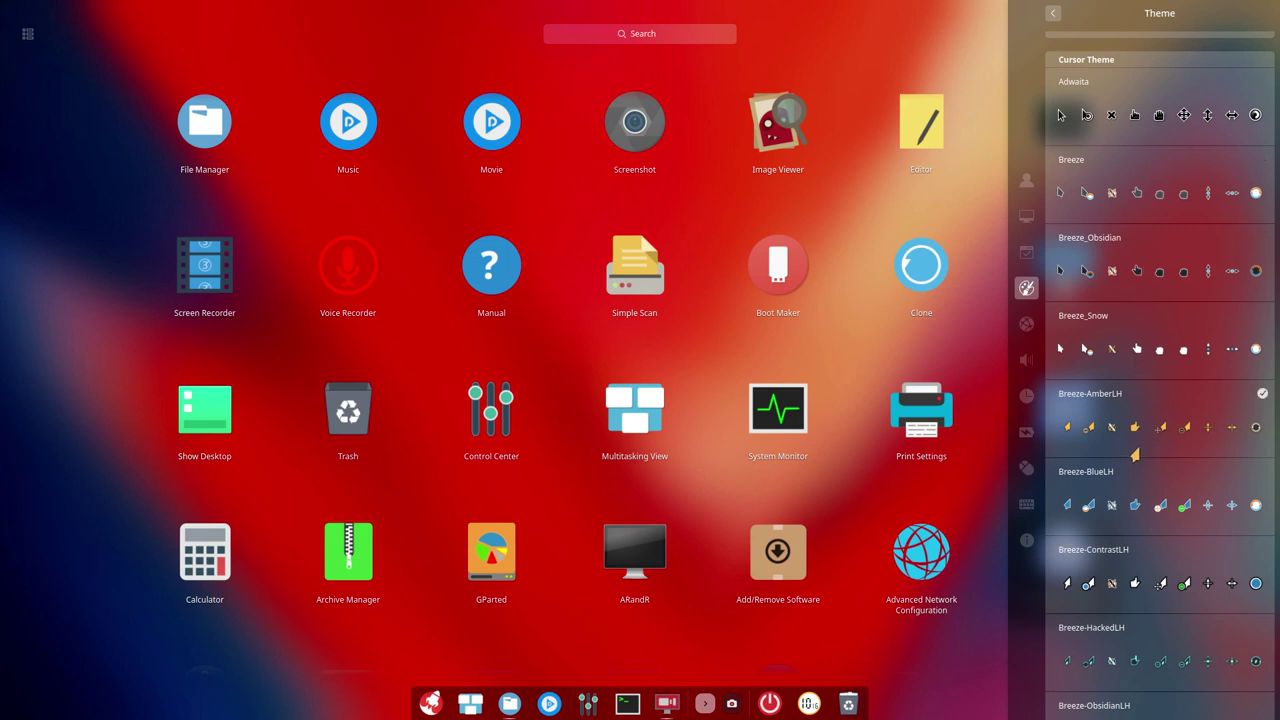
left_click(1136, 515)
scroll(1137, 480, "down", 5)
left_click(1137, 392)
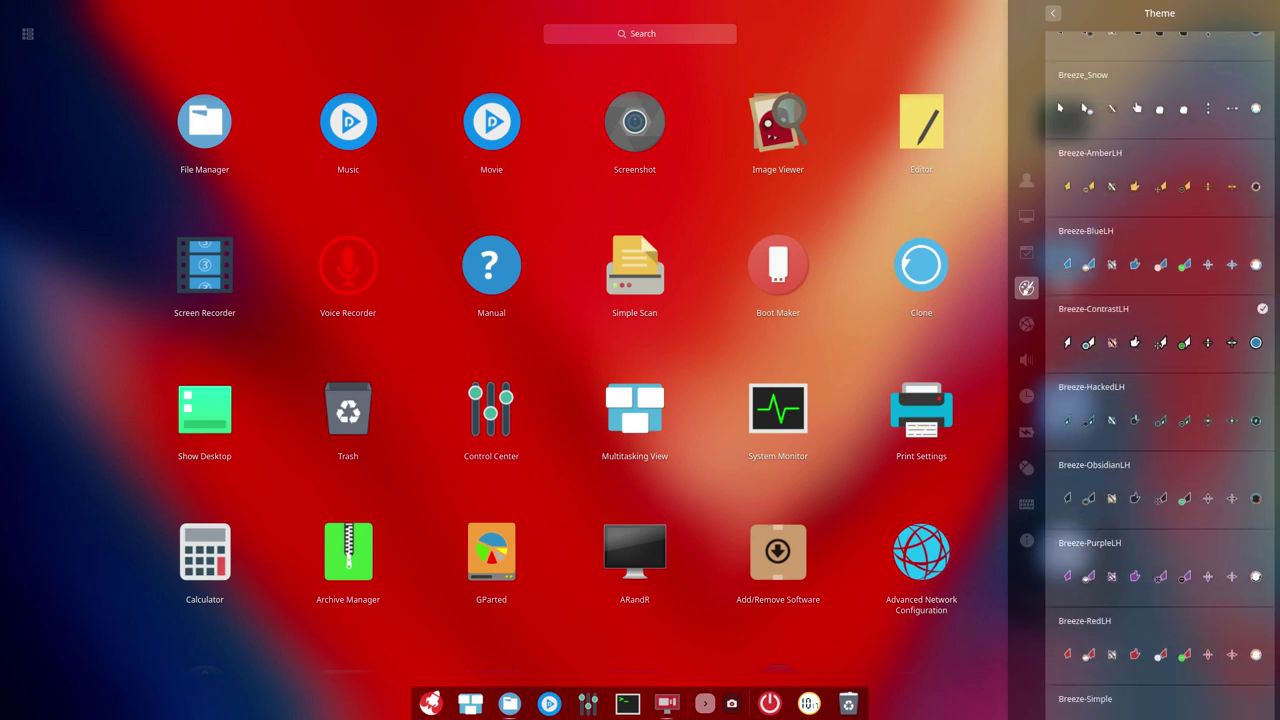
Try the Breeze-HackedLH and Breeze-Simple cursor themes and look through the remaining cursor themes in the list
scroll(1148, 515, "down", 3)
scroll(1148, 515, "down", 3)
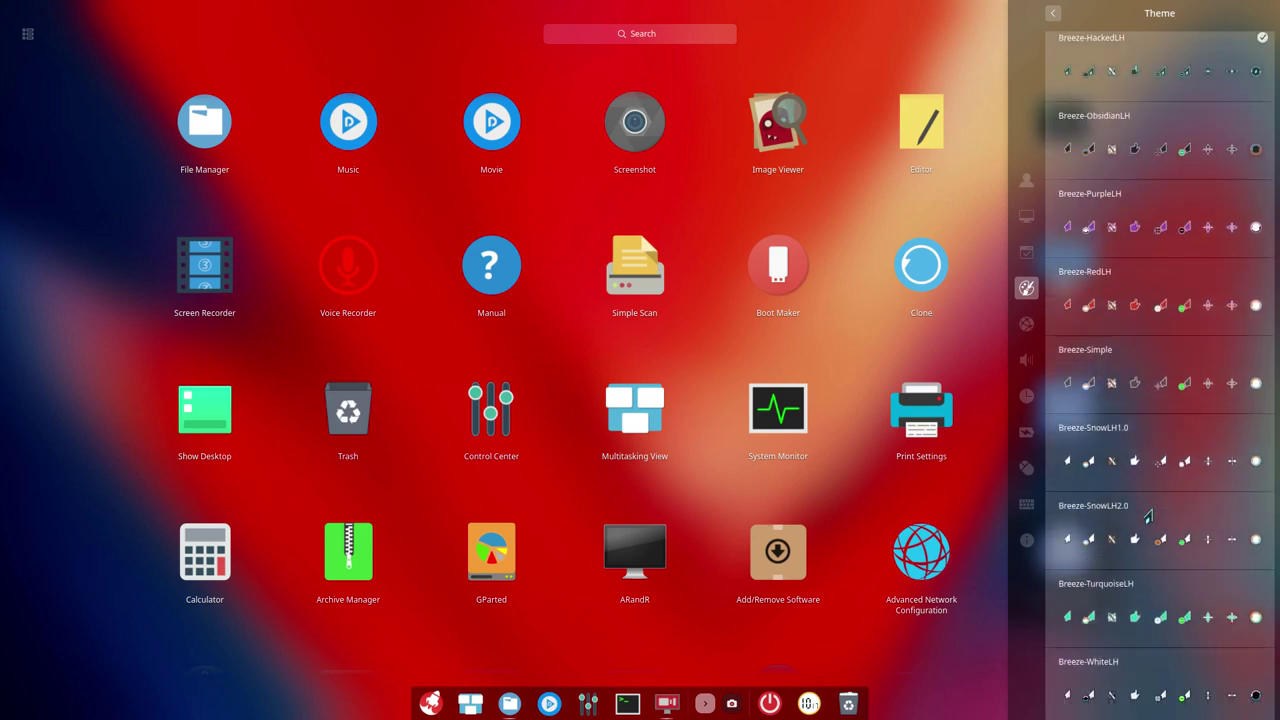
left_click(1108, 352)
scroll(1115, 430, "down", 4)
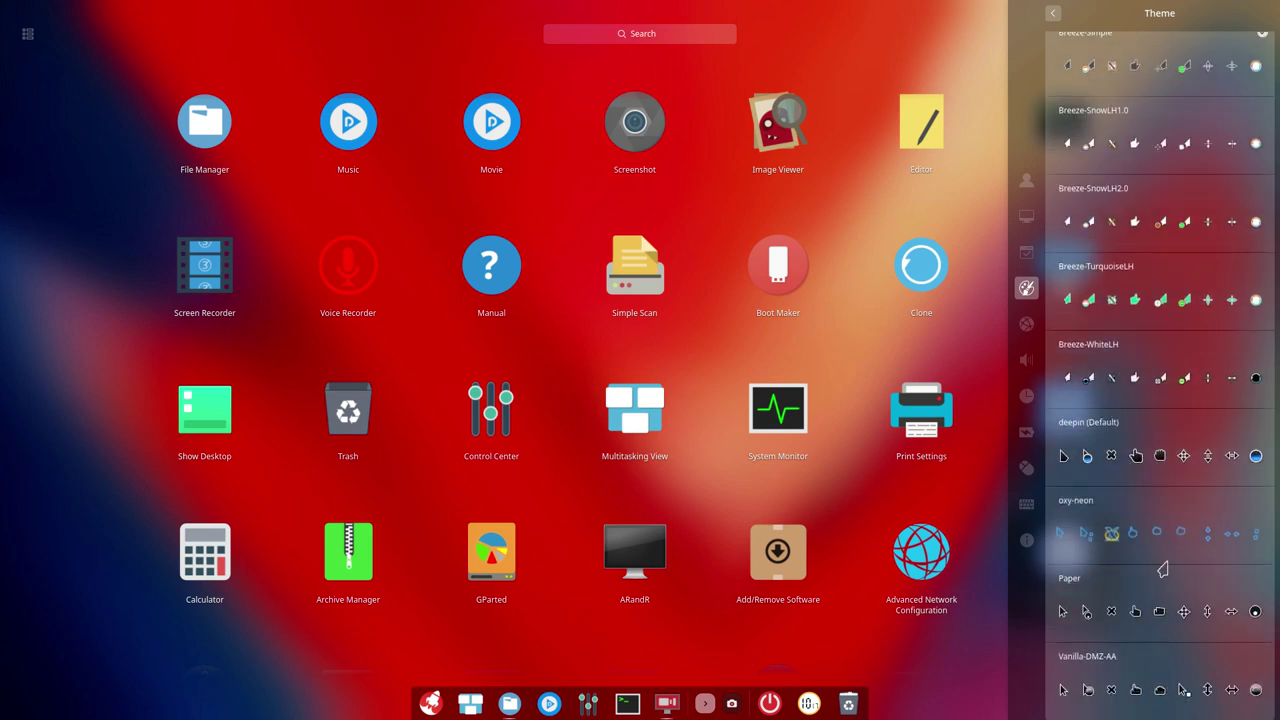
scroll(1160, 345, "up", 4)
scroll(1160, 345, "down", 4)
Set the cursor theme to Breeze_Snow, then leave the theme settings and close the launcher
scroll(1160, 345, "up", 10)
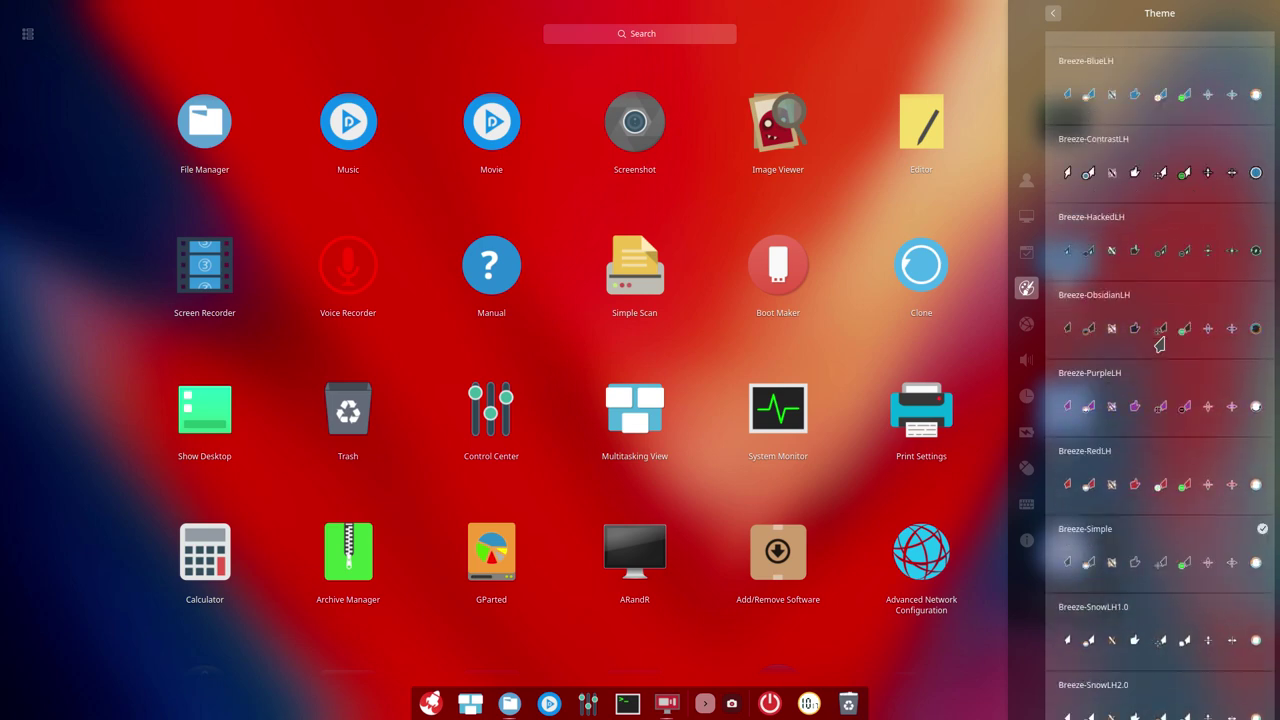
scroll(1160, 345, "up", 5)
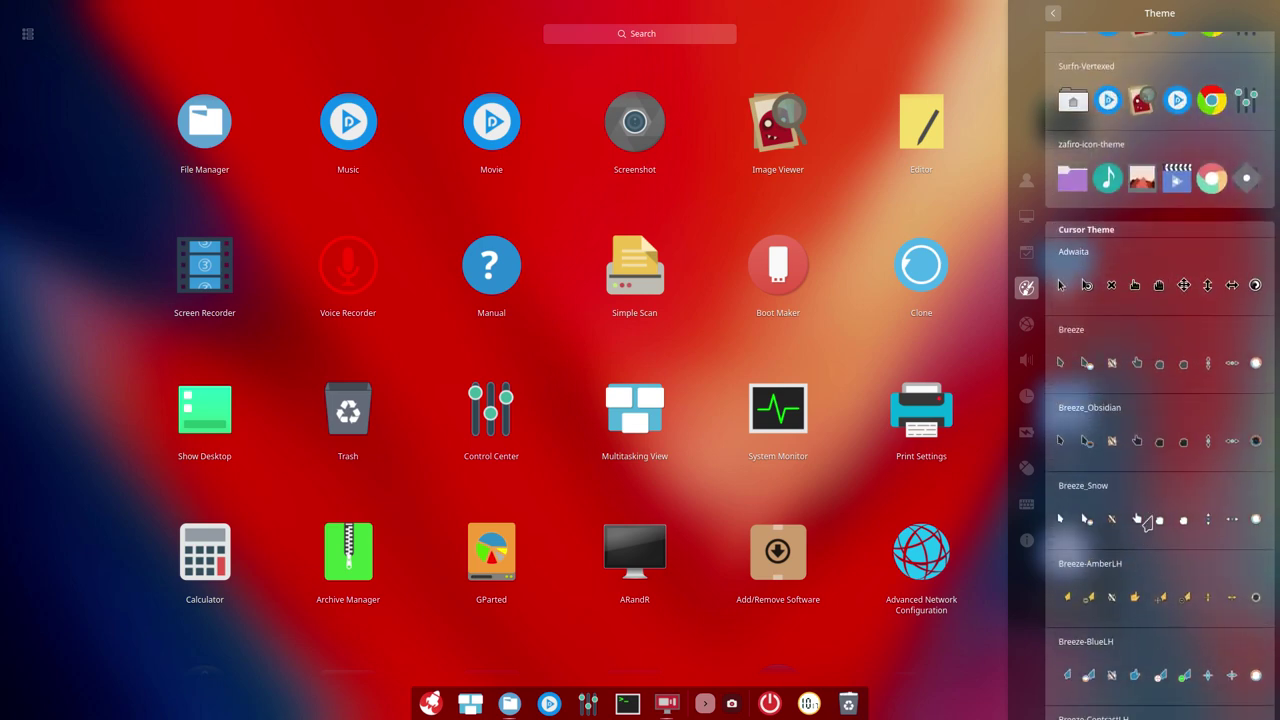
left_click(1148, 522)
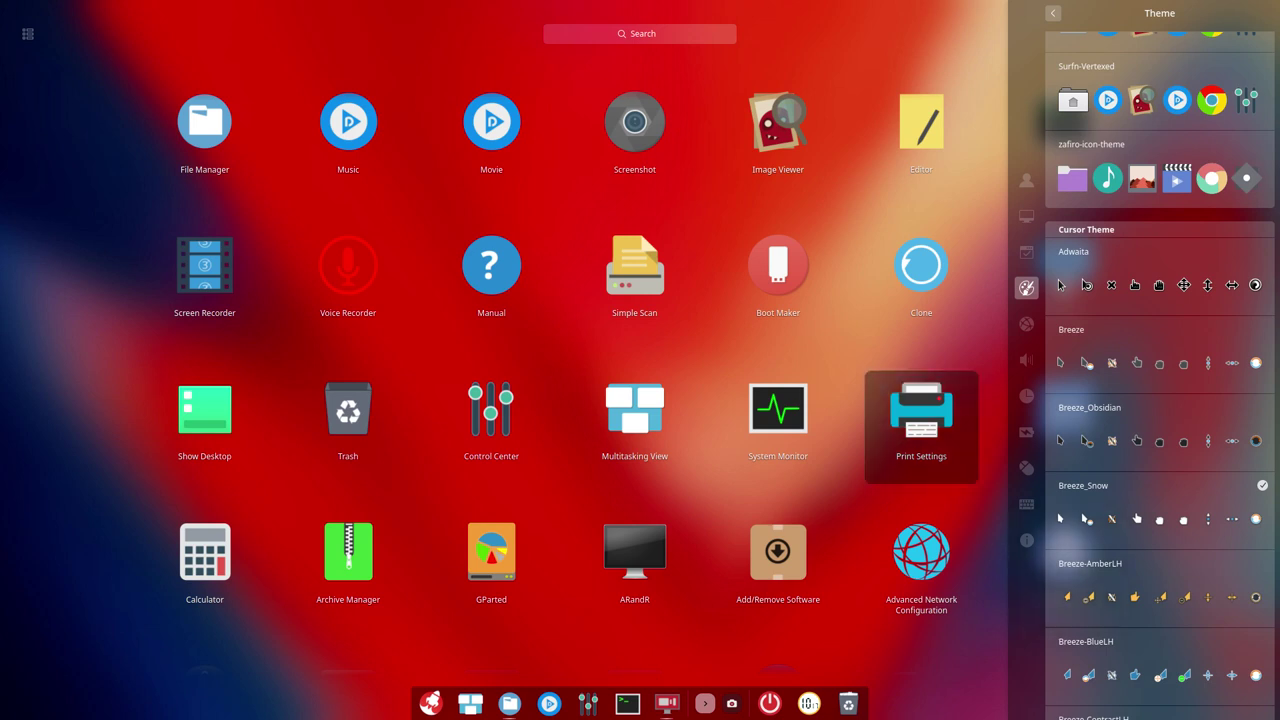
left_click(1052, 12)
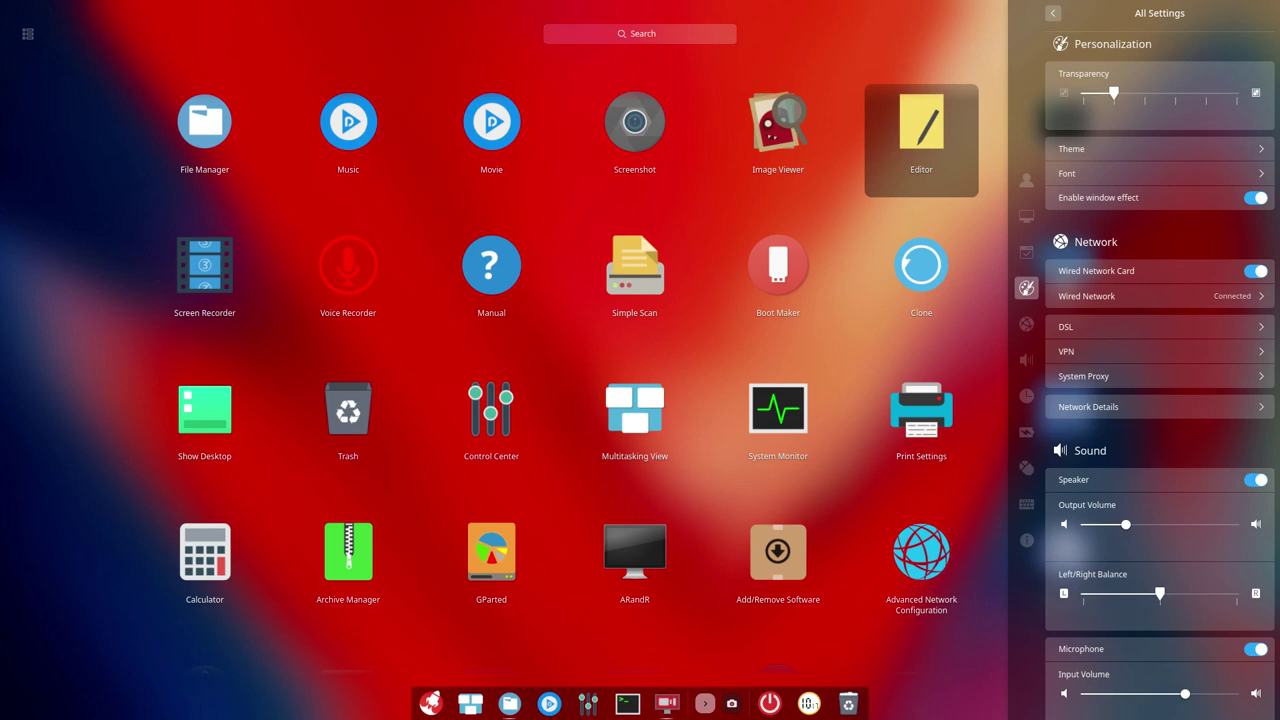
key("Escape")
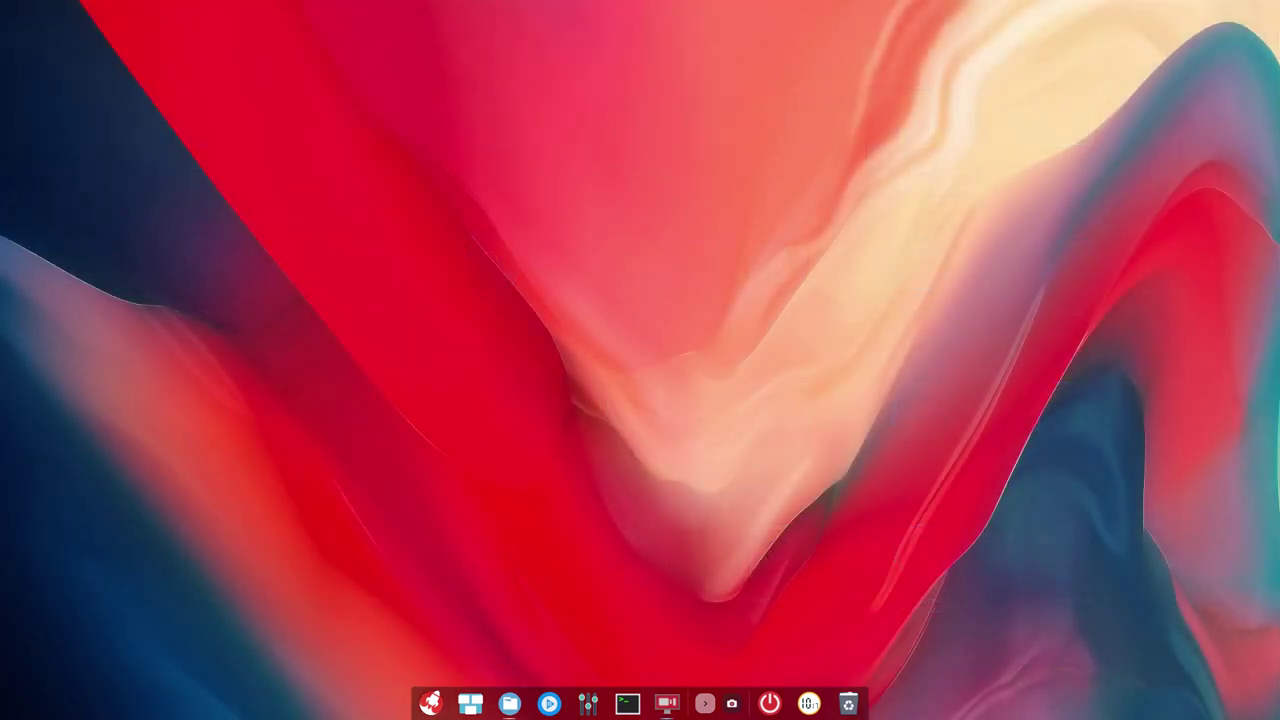
Reopen the settings, raise the desktop transparency one notch to the third mark, and check the font settings
left_click(705, 703)
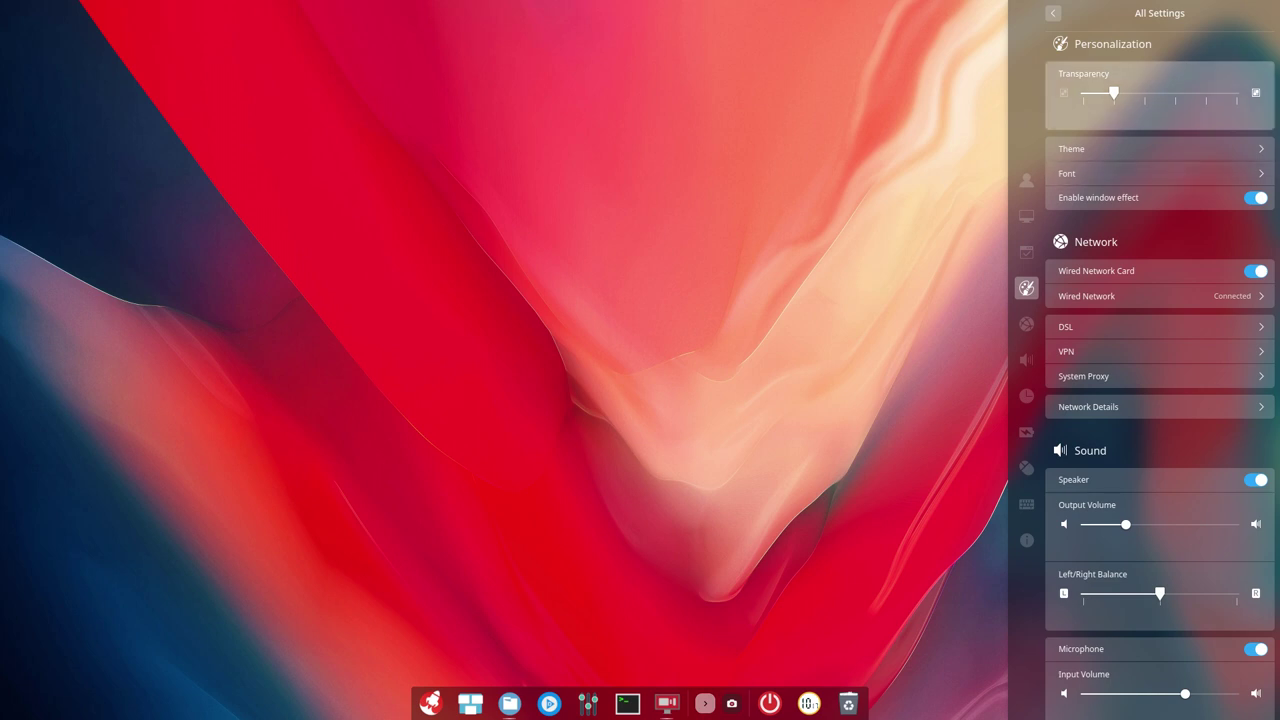
left_click_drag(1113, 93, 1144, 93)
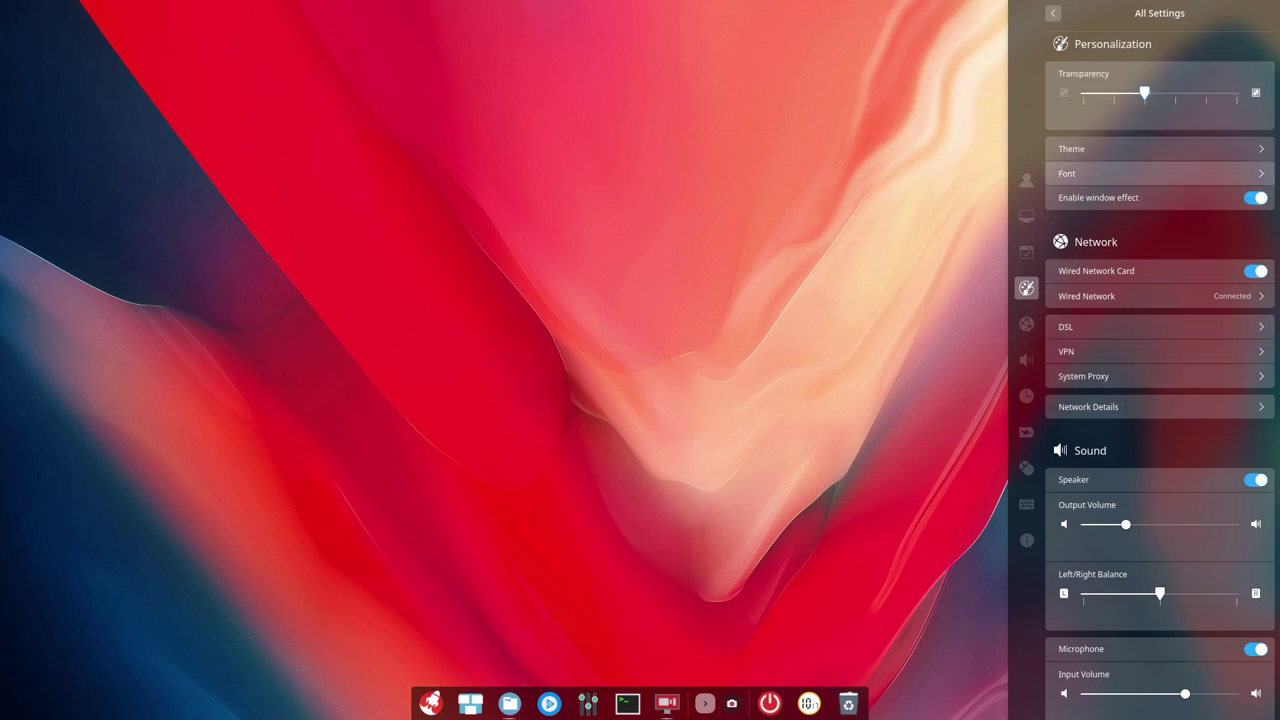
left_click(1100, 173)
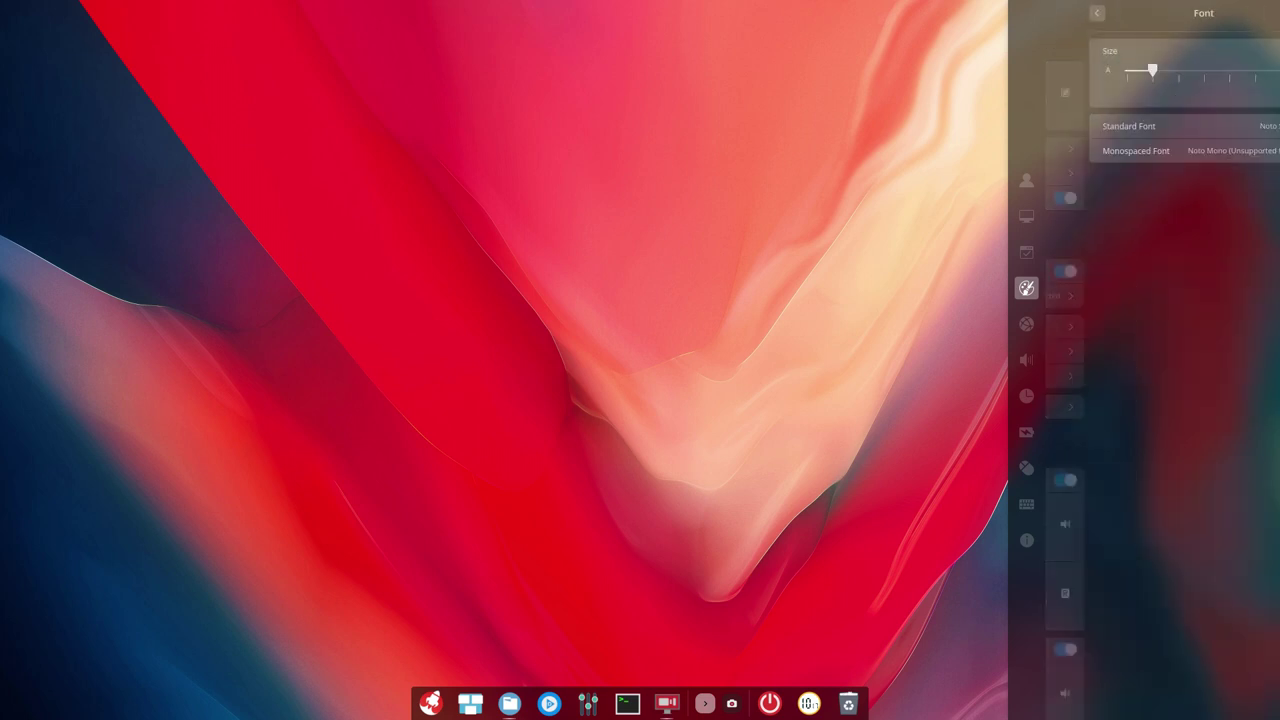
mouse_move(1108, 70)
left_mouse_down()
mouse_move(1134, 70)
mouse_move(1108, 70)
left_mouse_up()
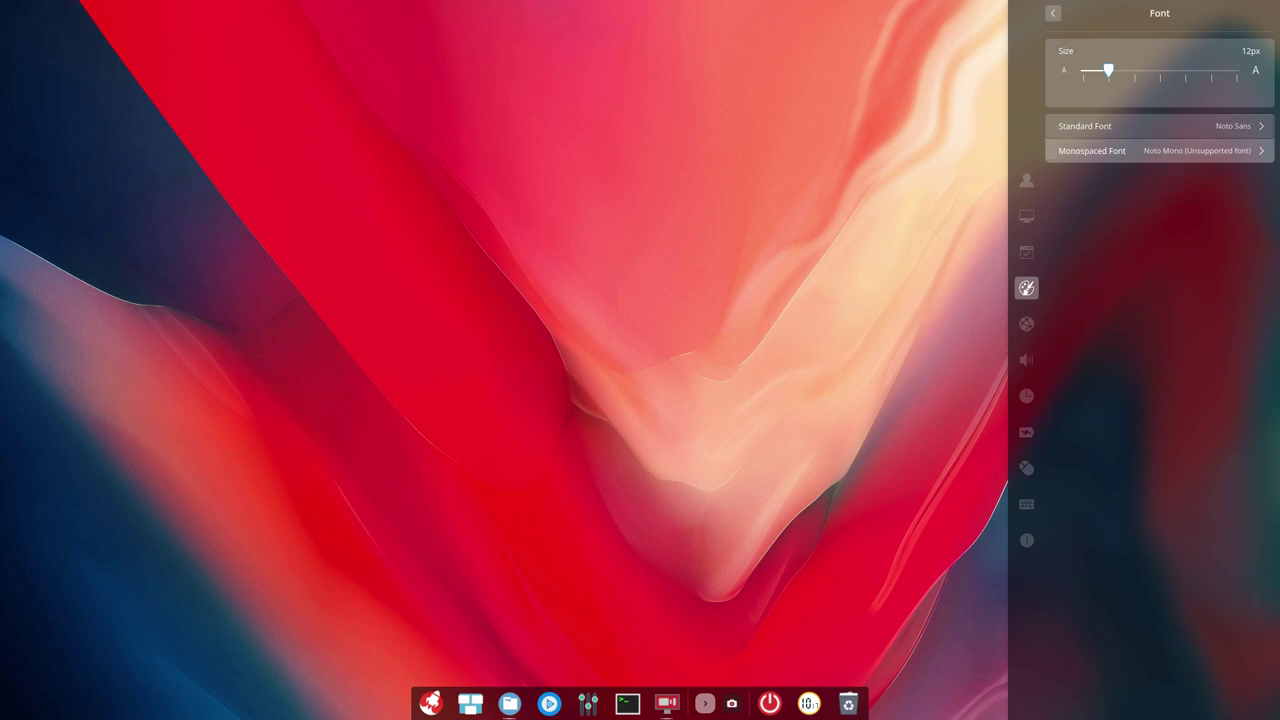
left_click(1052, 12)
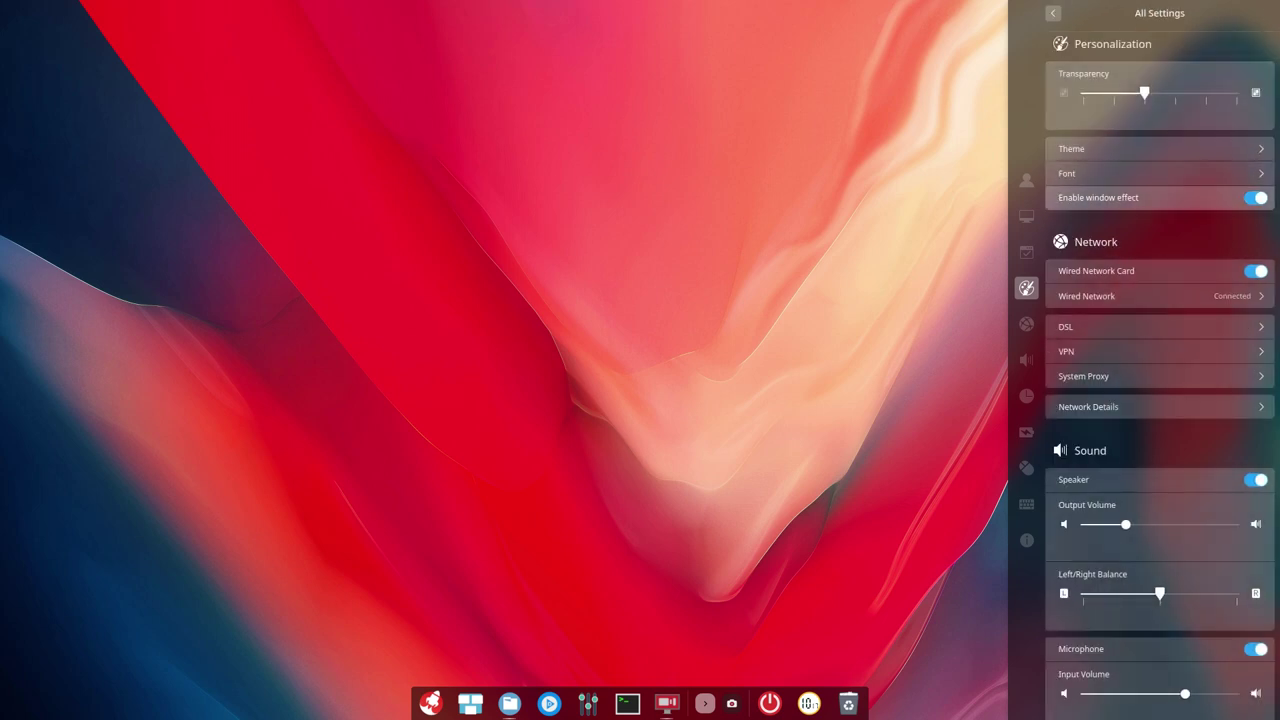
Switch the window effect off and on repeatedly to compare the desktop's look, leaving it enabled
left_click(1255, 197)
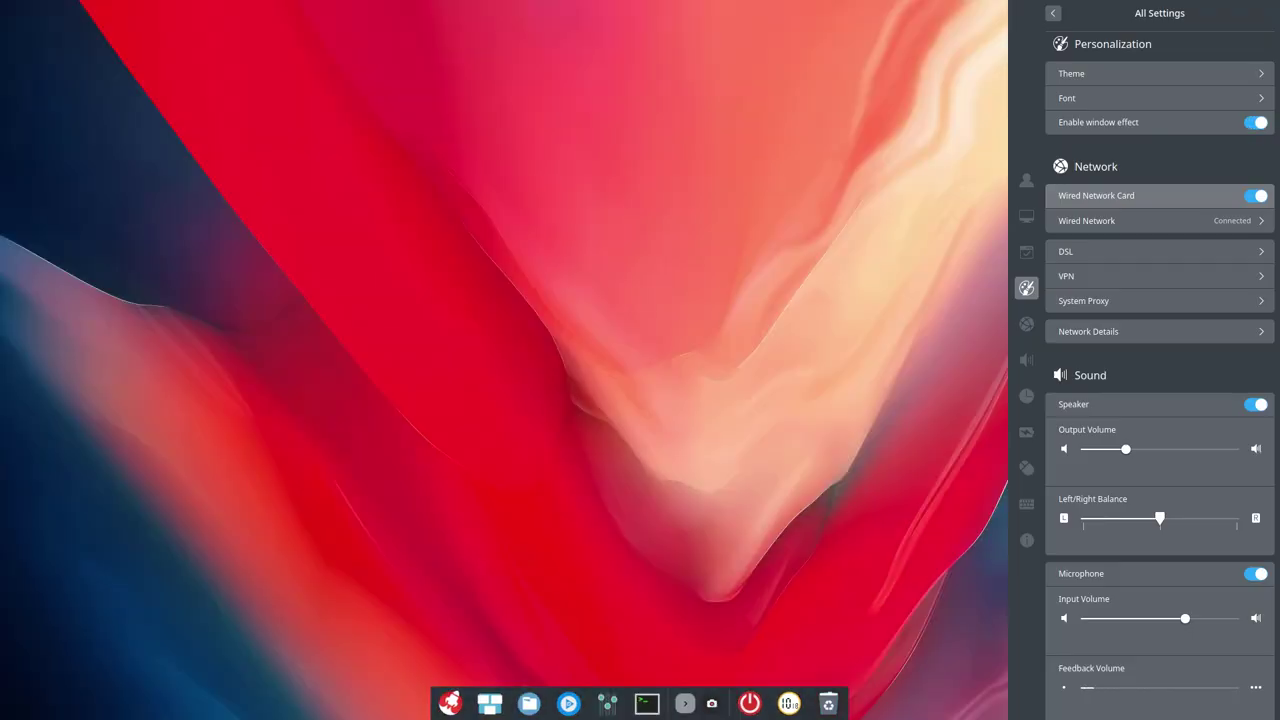
left_click(1255, 122)
left_click(1255, 122)
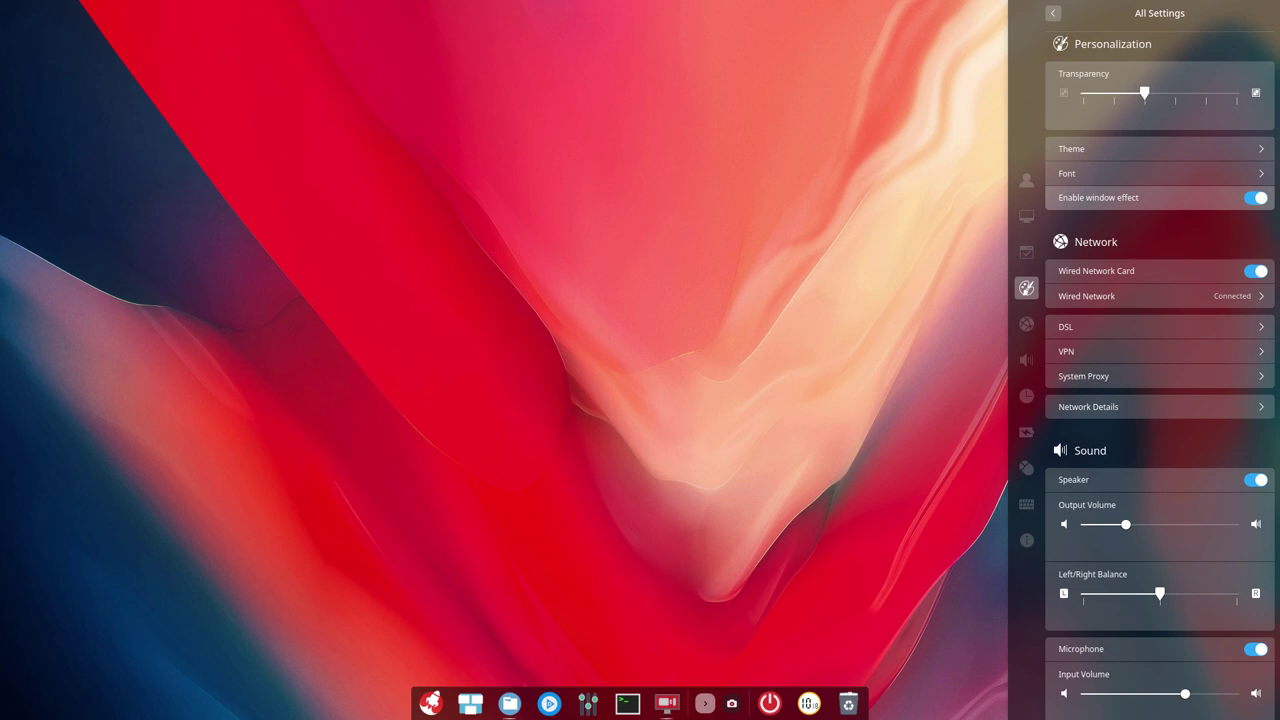
left_click(1255, 197)
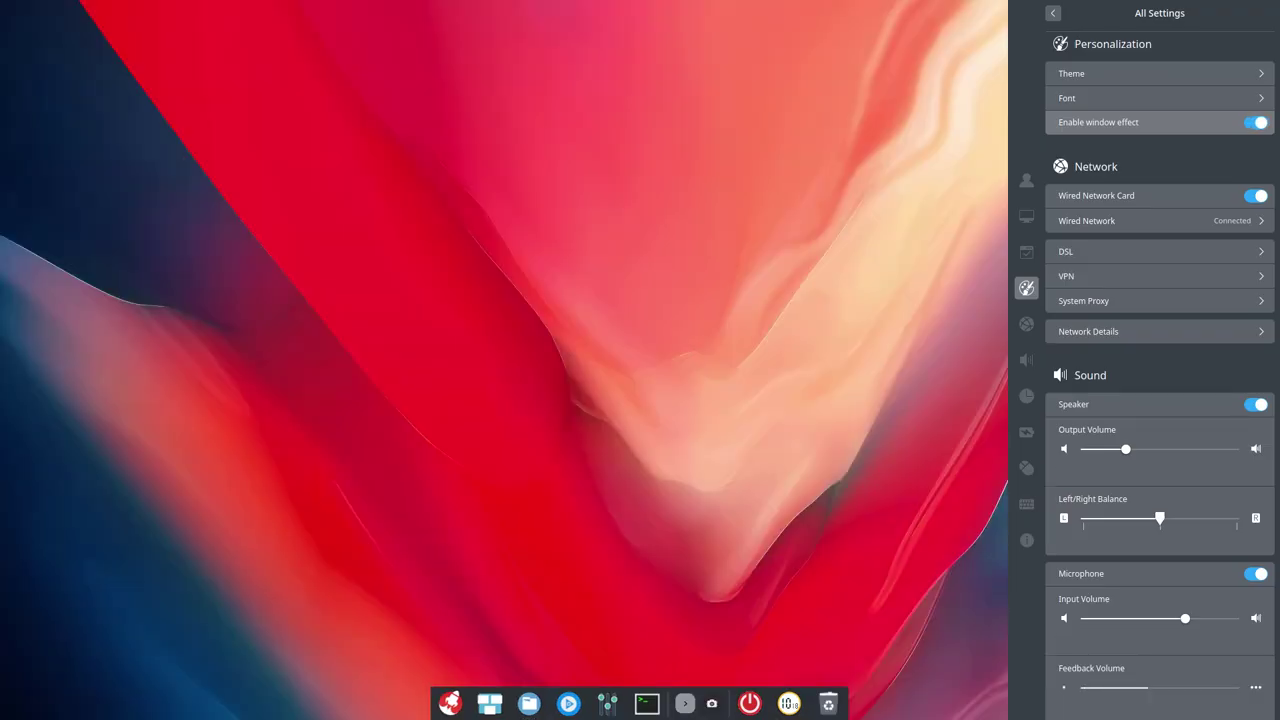
left_click(1255, 122)
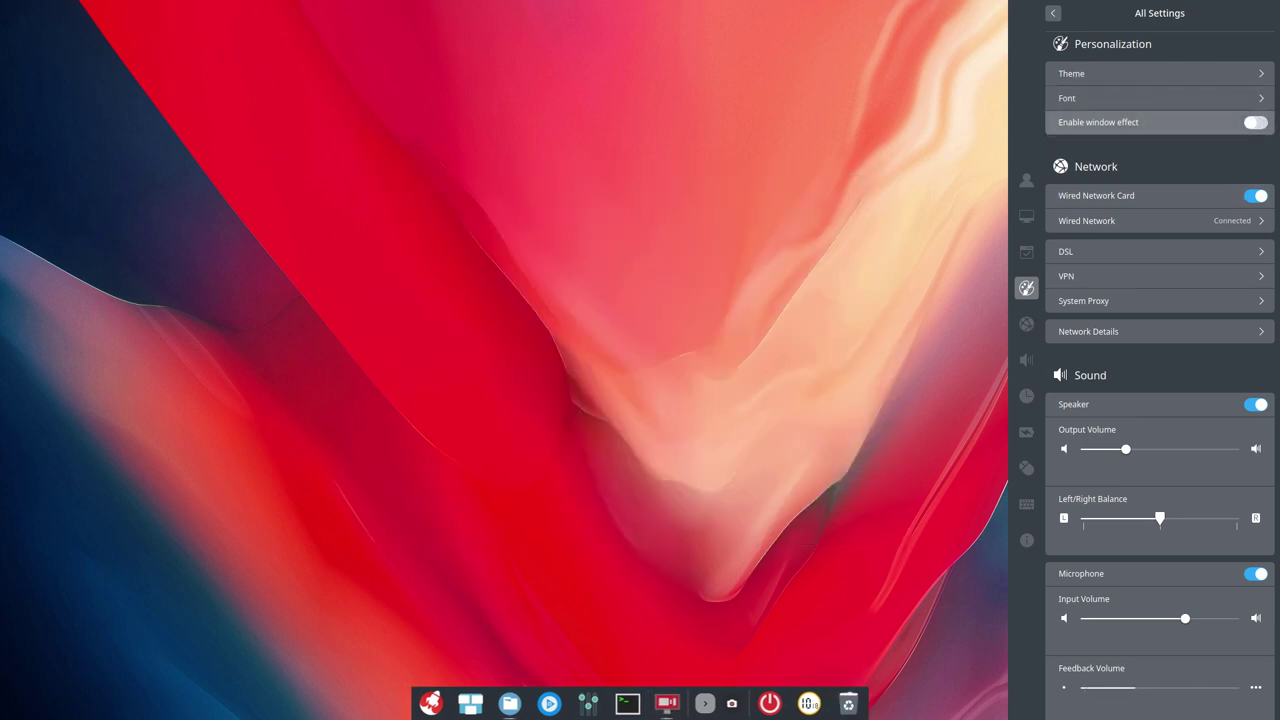
left_click(1255, 122)
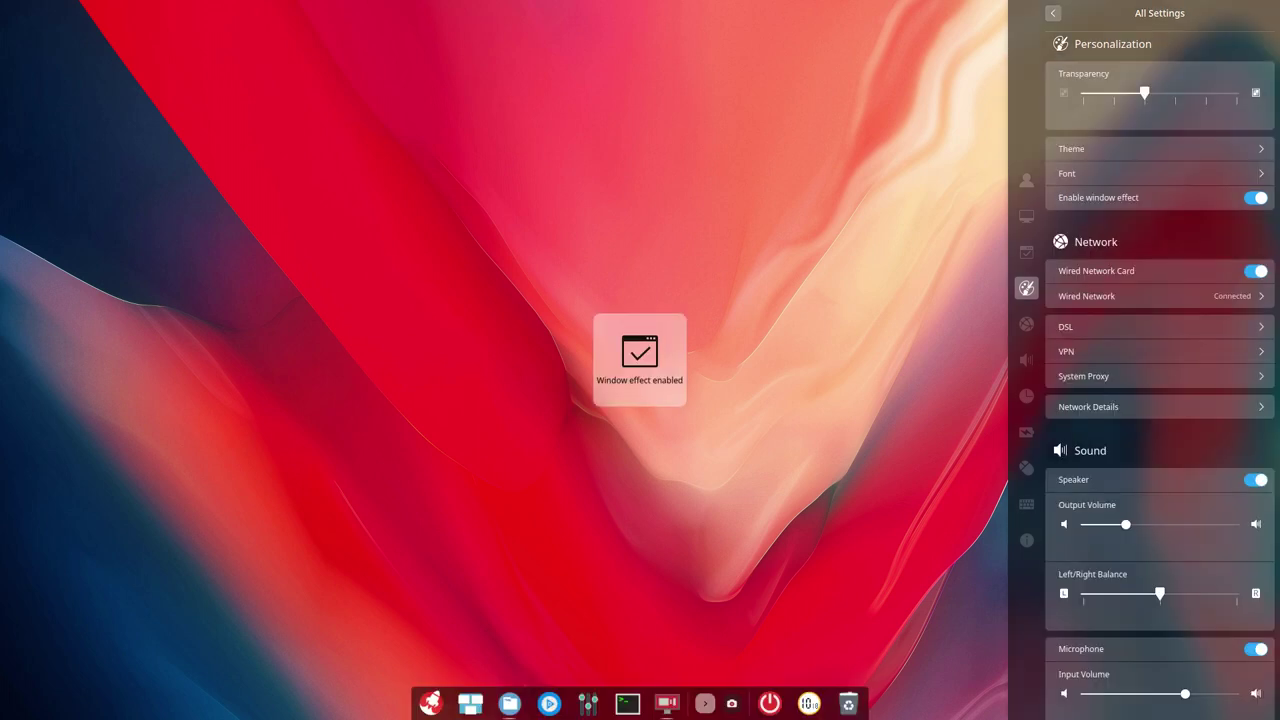